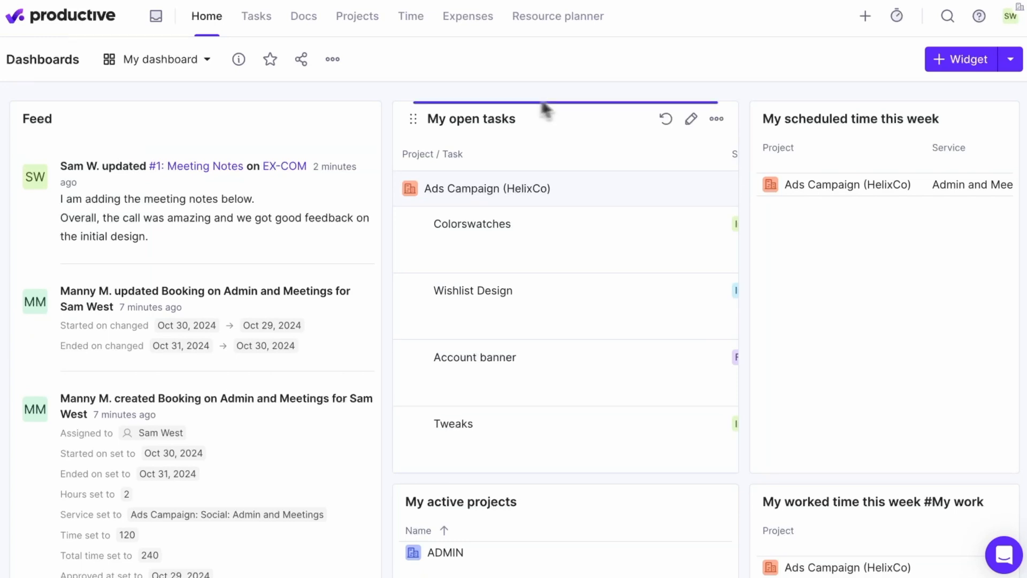
# Open the My time page and look through the pinned, scheduled and recently tracked service groups, leaving them collapsed.
pyautogui.moveTo(429, 37)
pyautogui.click(471, 76)
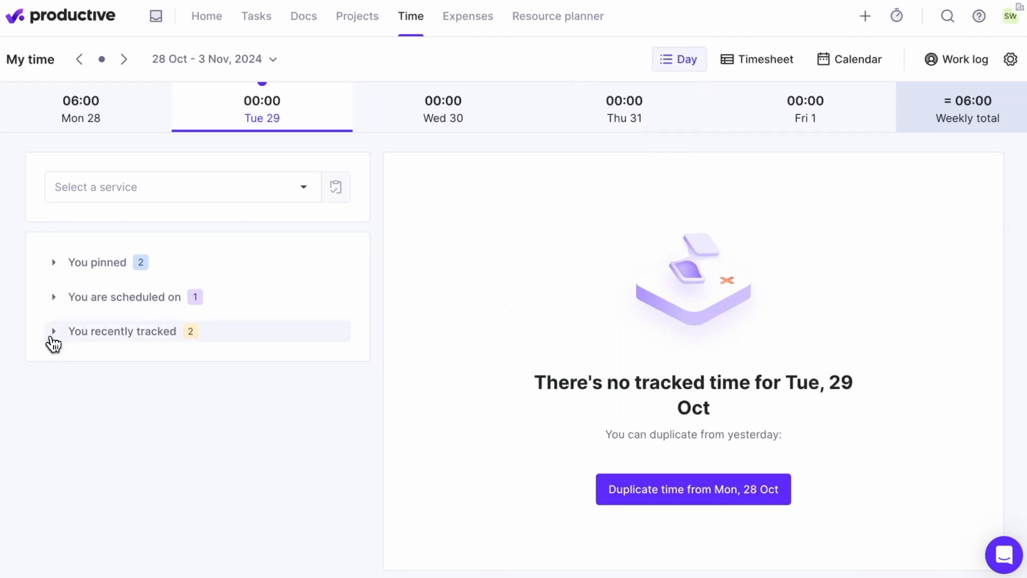
pyautogui.click(53, 336)
pyautogui.click(53, 303)
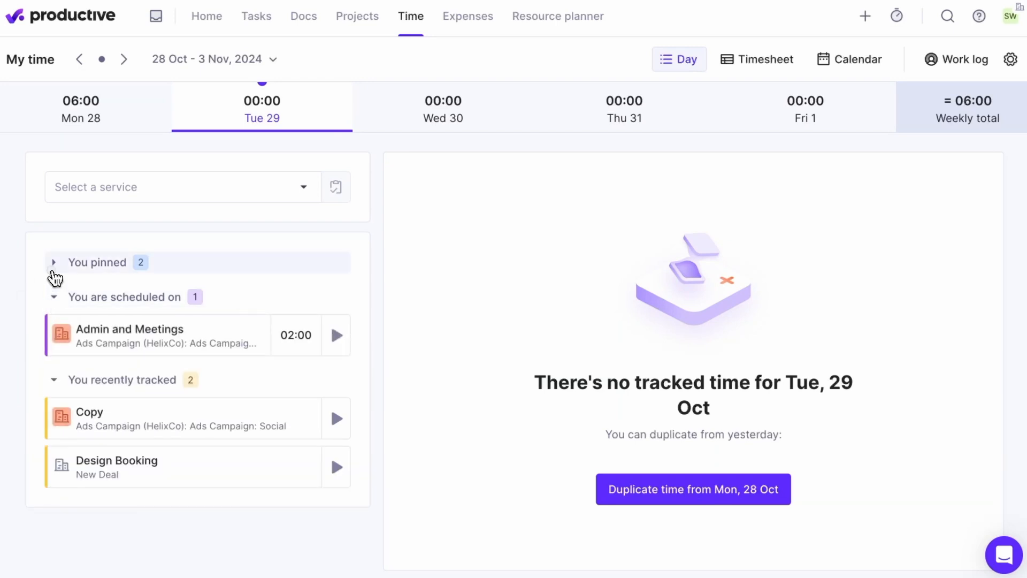
pyautogui.click(54, 263)
pyautogui.click(53, 266)
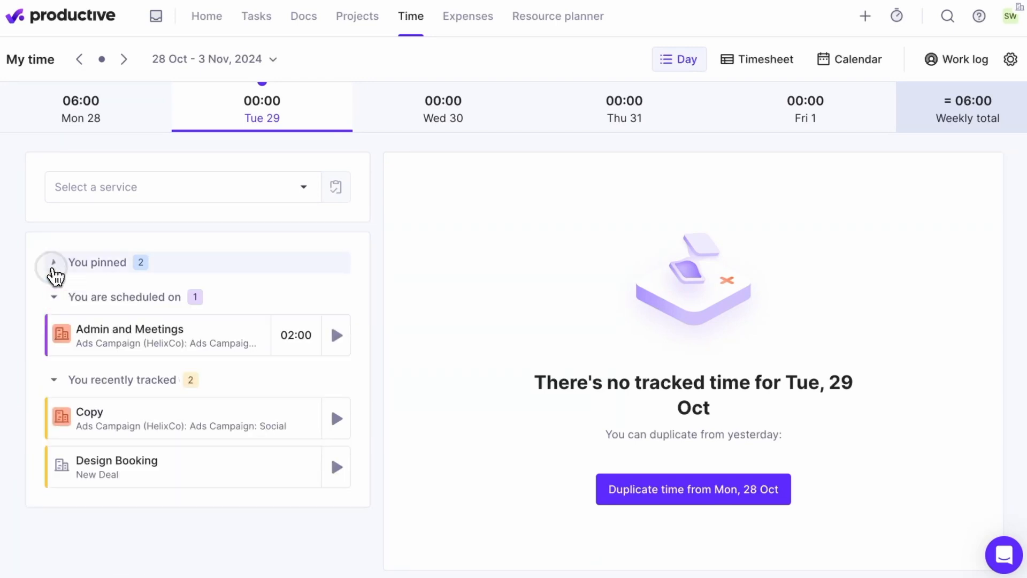
pyautogui.click(54, 298)
pyautogui.click(56, 330)
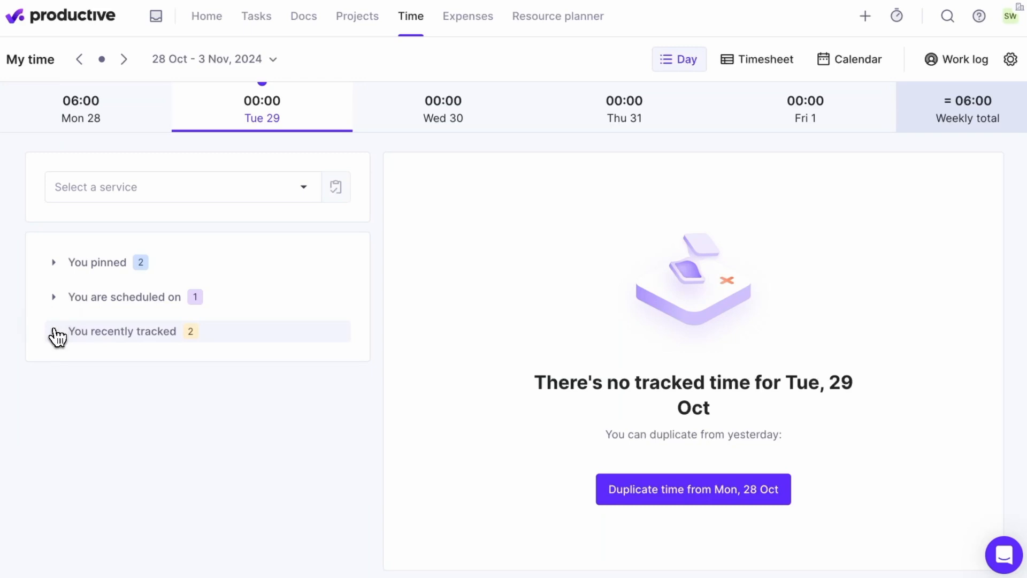
# View the week as a timesheet and select Tuesday's time cell for the Admin and Meetings service.
pyautogui.click(783, 63)
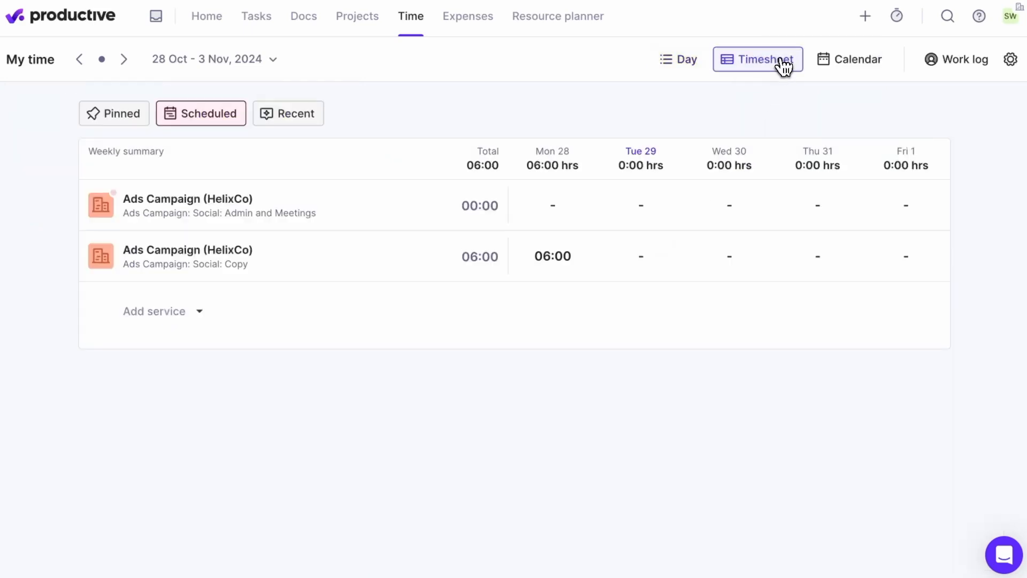
pyautogui.click(567, 208)
pyautogui.click(641, 208)
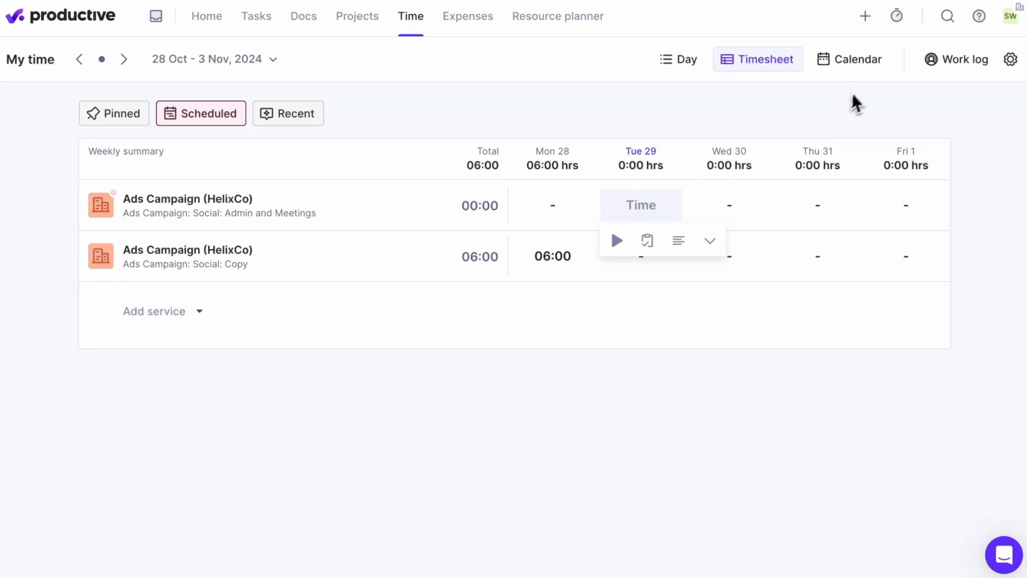
# View the week as a calendar and preview a new time entry from Tuesday's UX Improvements event without saving it.
pyautogui.click(870, 76)
pyautogui.click(871, 72)
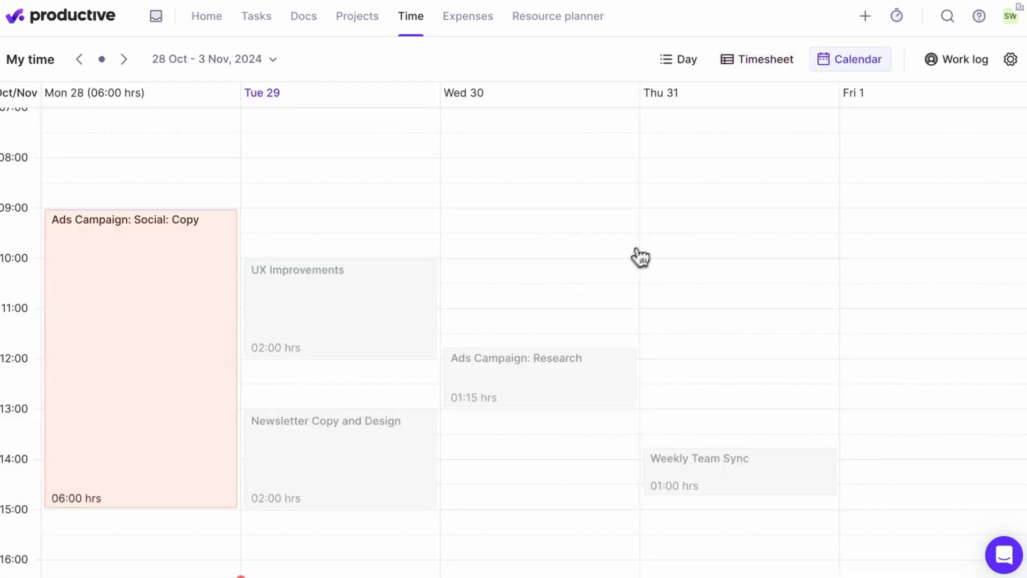
pyautogui.click(403, 326)
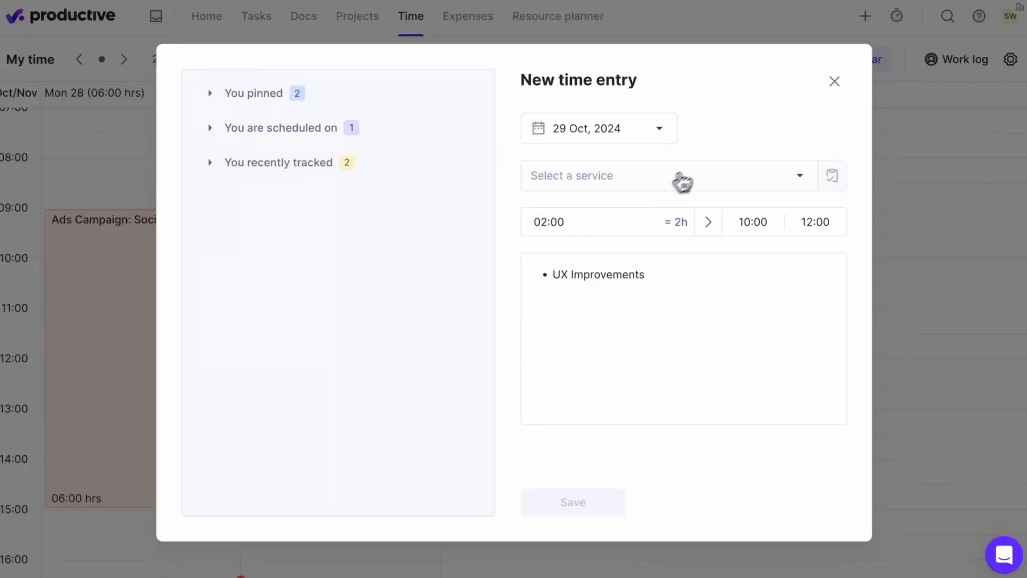
pyautogui.click(834, 82)
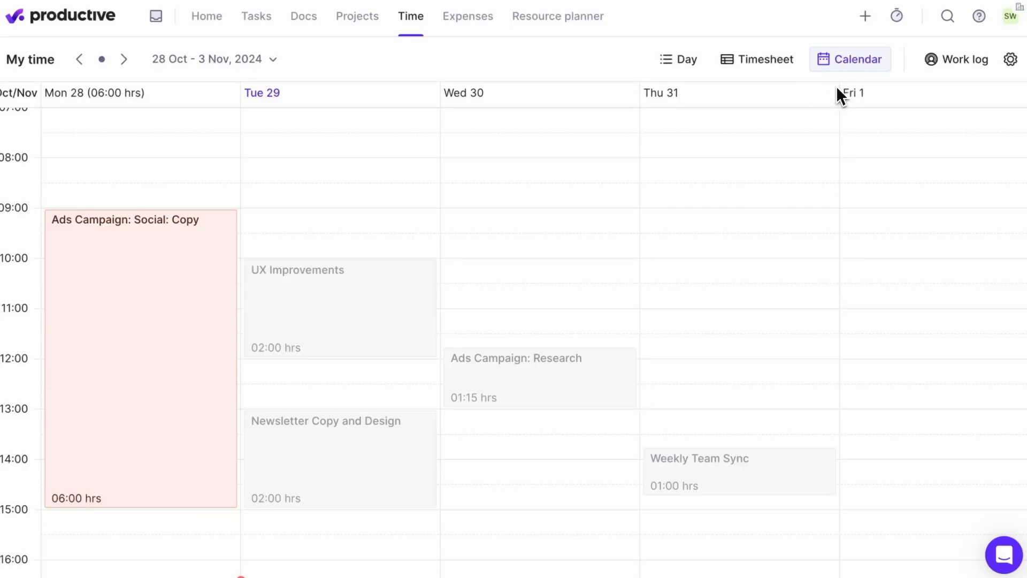
# Return to the day view and choose the Admin and Meetings service under Nexus Solutions, Ads Campaign (HelixCo), Helix: Phase 1.
pyautogui.click(663, 69)
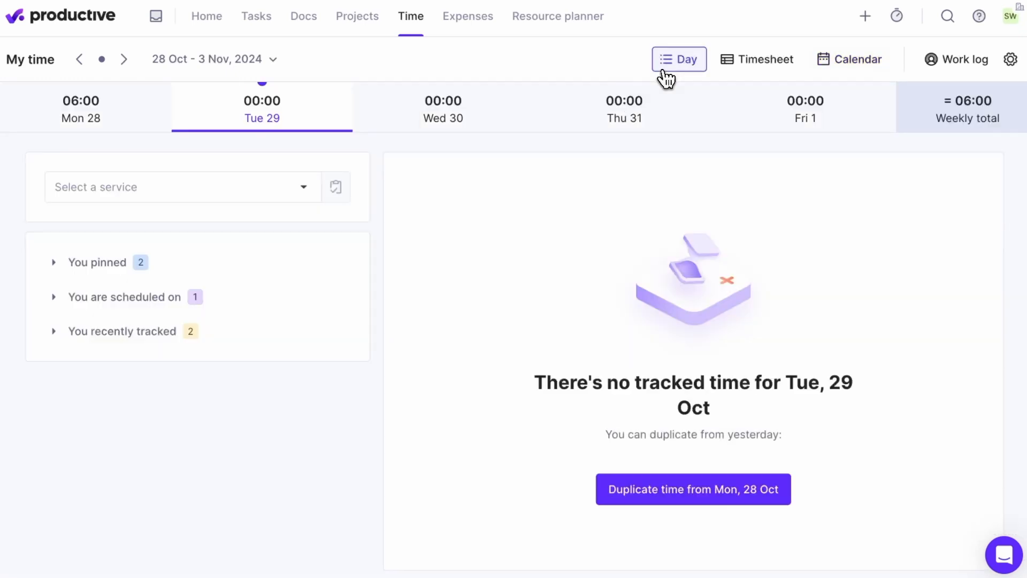
pyautogui.click(302, 190)
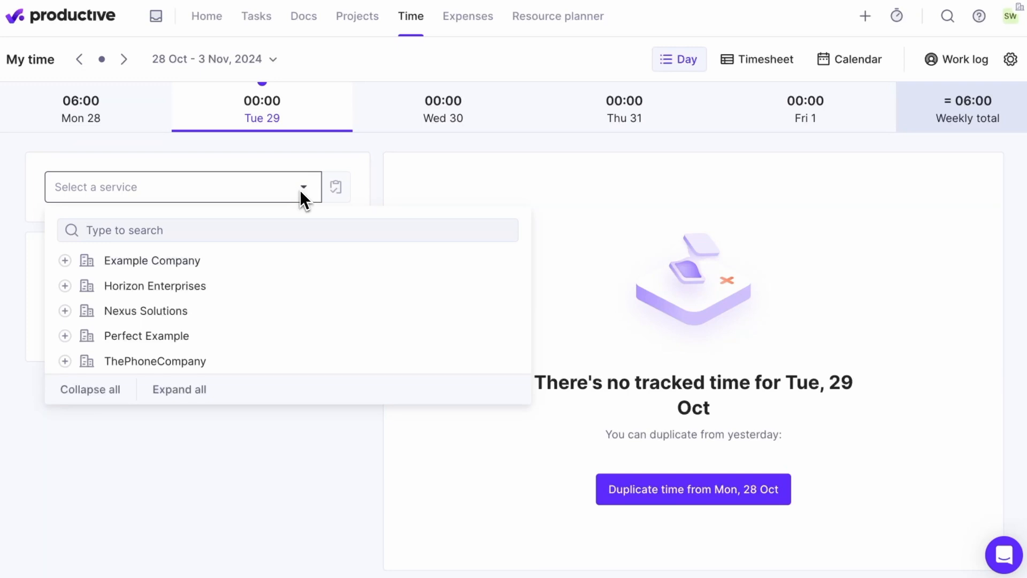
pyautogui.click(397, 314)
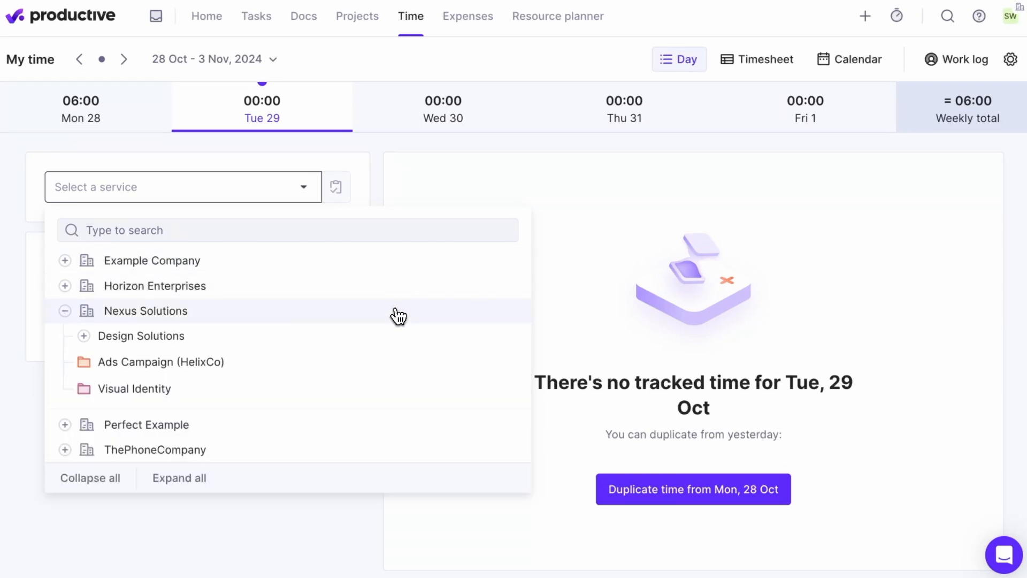
pyautogui.click(412, 364)
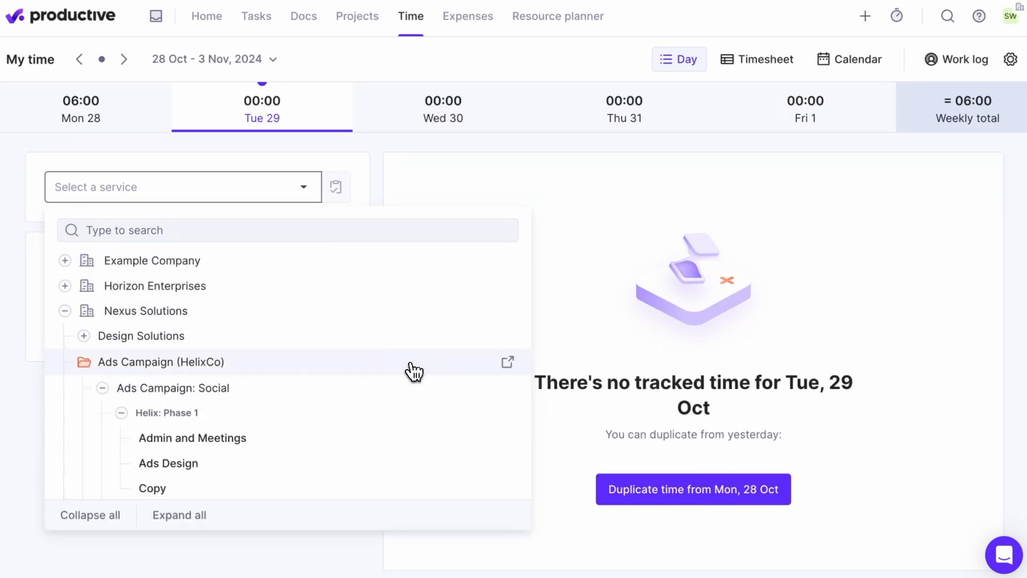
pyautogui.click(422, 443)
# Enter a duration of 30 min for the time entry and set its range from 09:00 to 10:45.
pyautogui.click(204, 232)
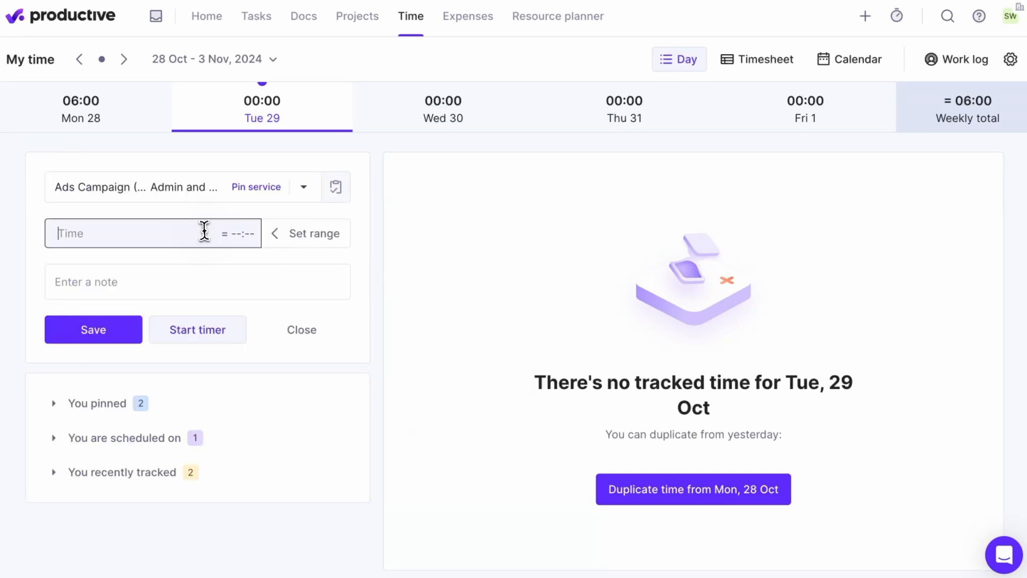
pyautogui.write('30min')
pyautogui.click(337, 249)
pyautogui.write('9')
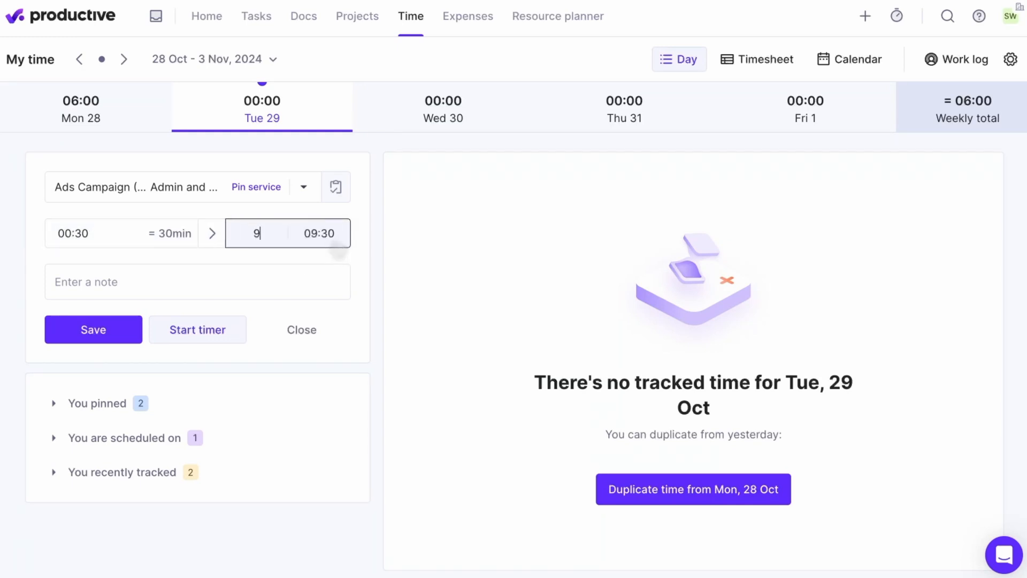
pyautogui.click(341, 235)
pyautogui.write('1045')
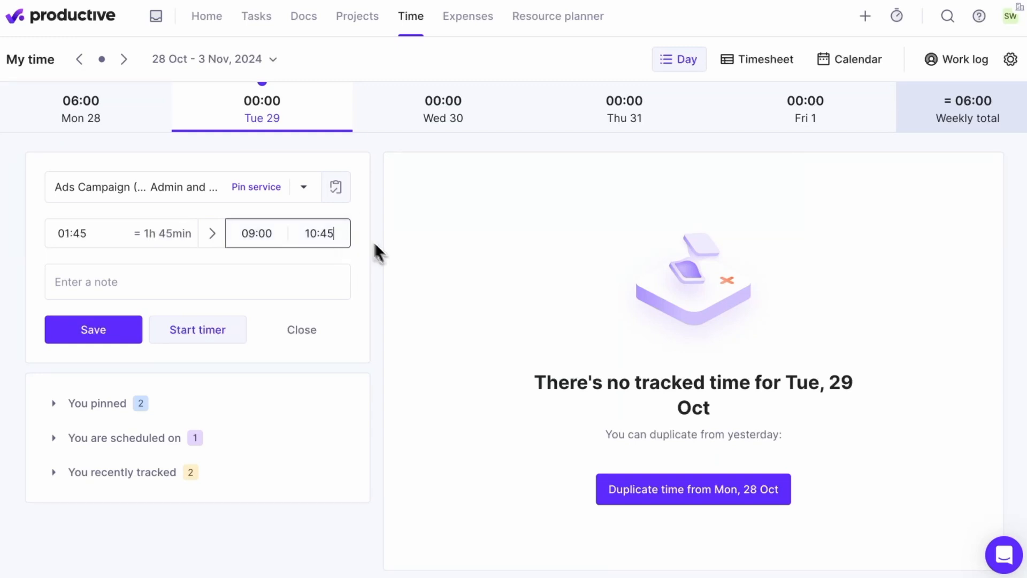
# Add the note bullets "Client meeting" and "Notes added" to the entry, consulting the work log, and save it.
pyautogui.click(268, 287)
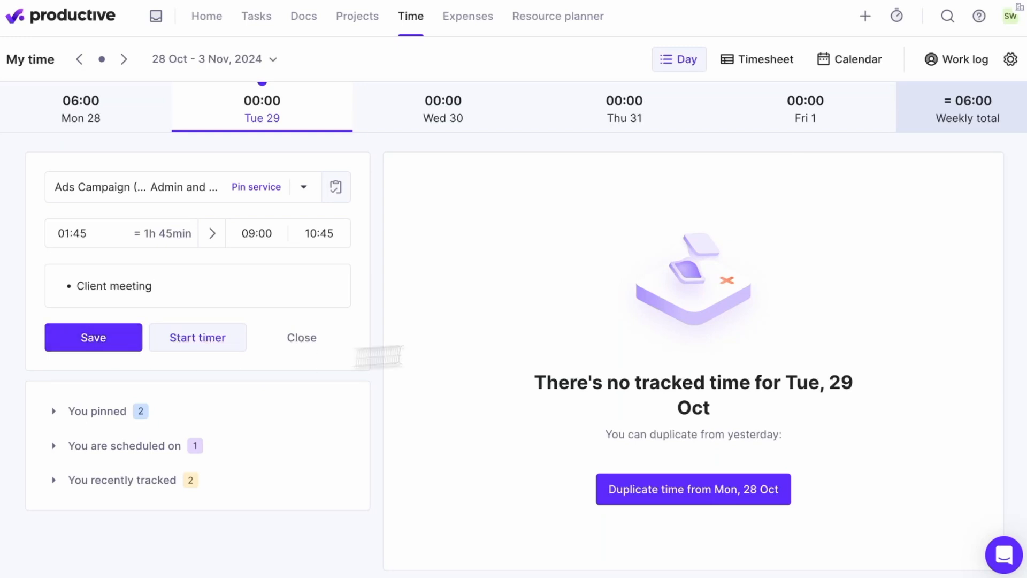
pyautogui.click(975, 69)
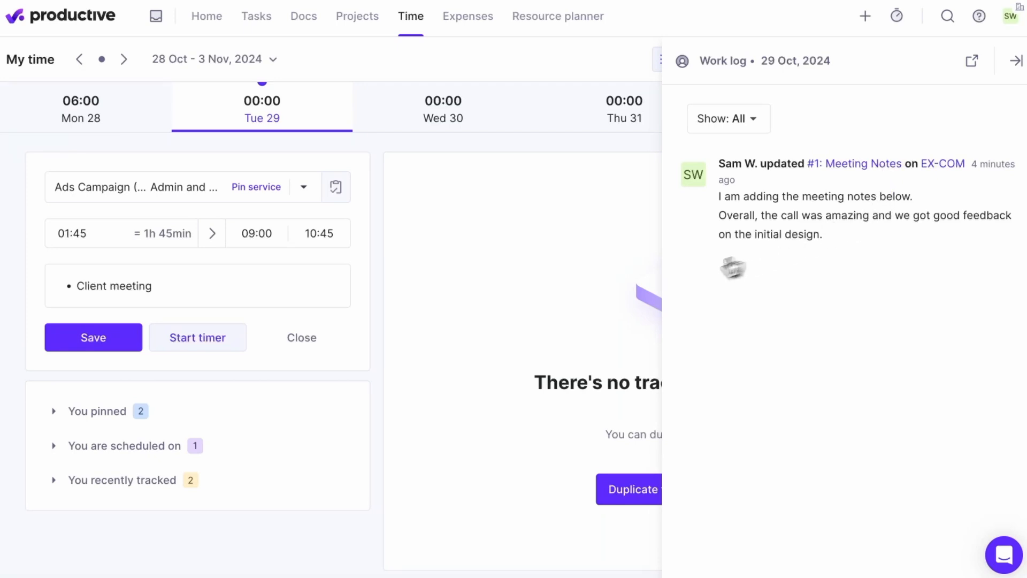
pyautogui.click(229, 287)
pyautogui.press('Return')
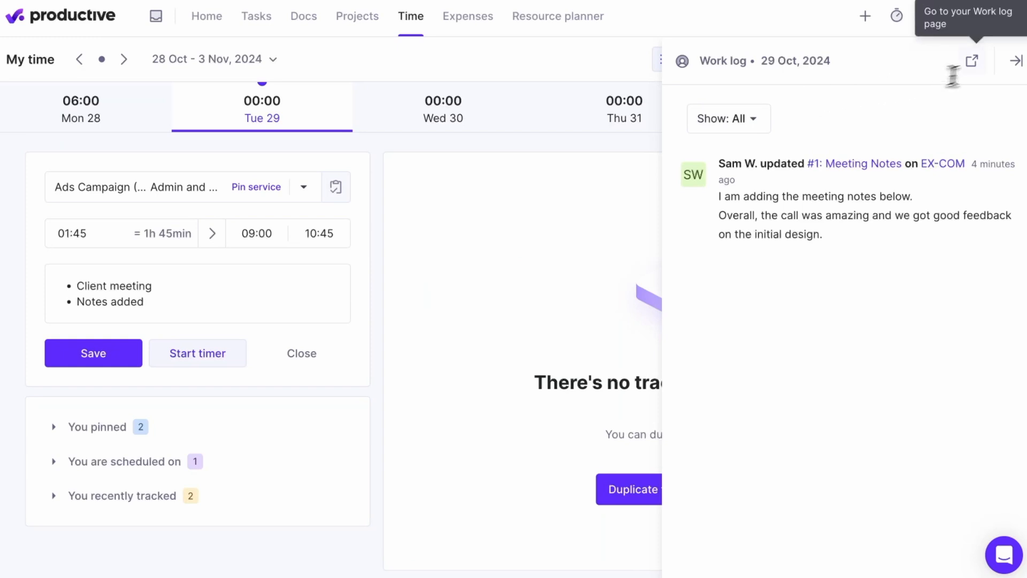
pyautogui.click(1016, 60)
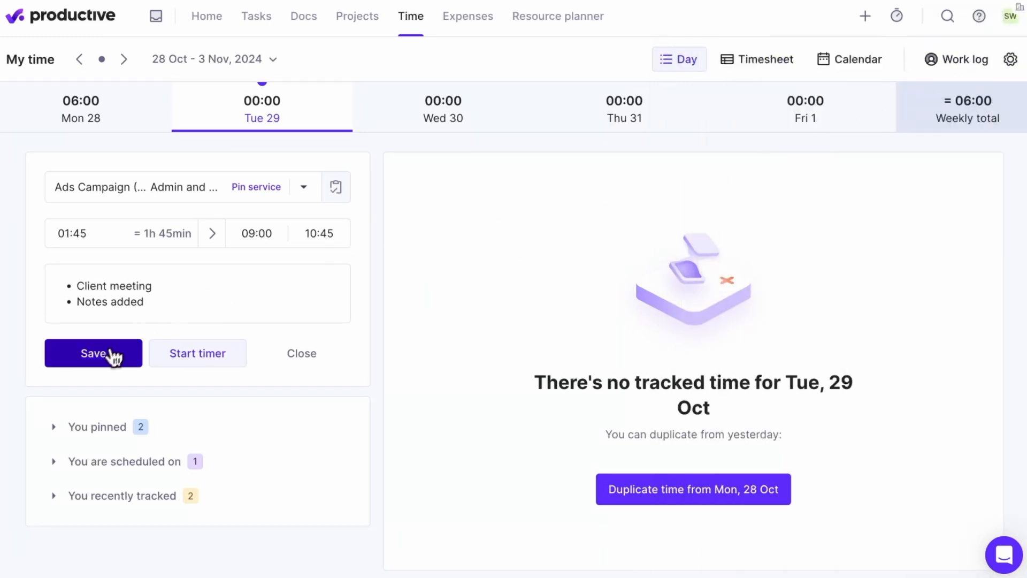
pyautogui.click(109, 360)
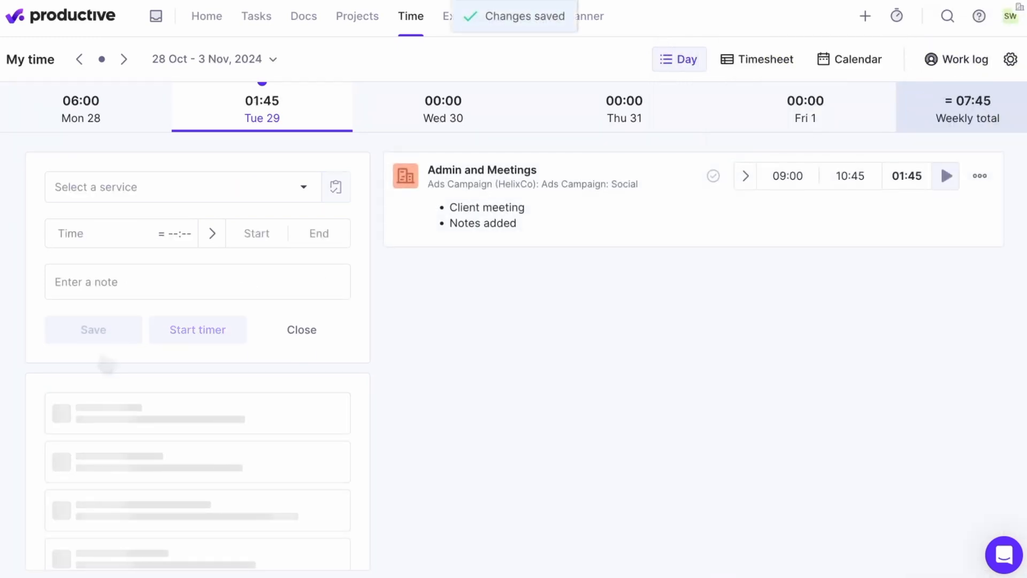
# Log the scheduled 02:00 booking for Admin and Meetings and give the entry the note "New meeting".
pyautogui.click(53, 337)
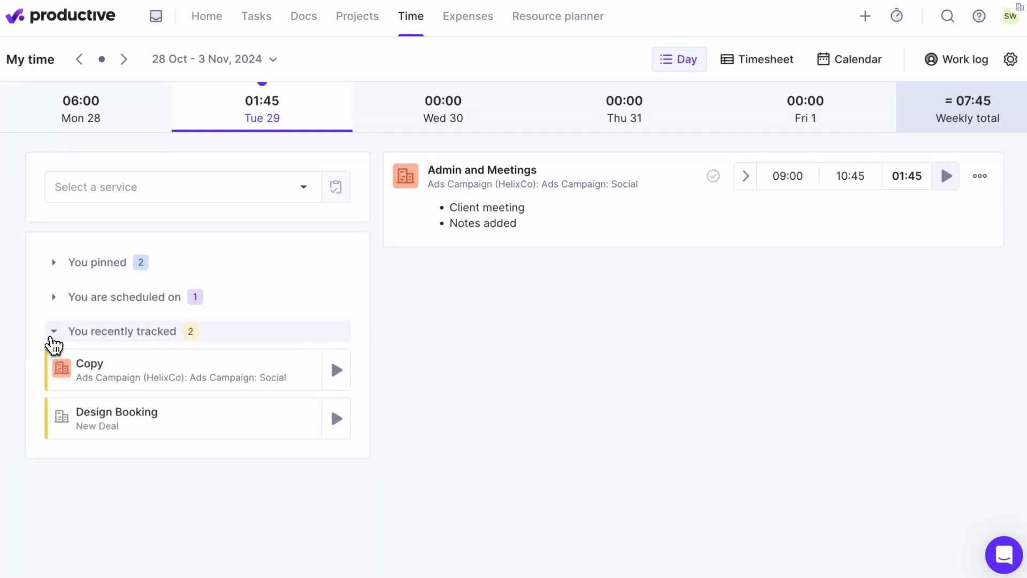
pyautogui.click(53, 298)
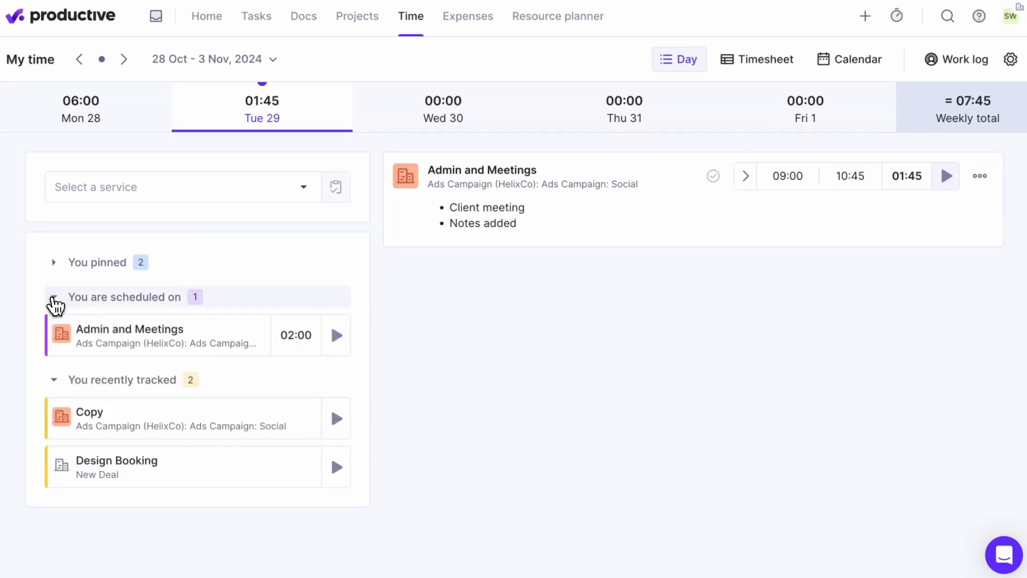
pyautogui.click(306, 345)
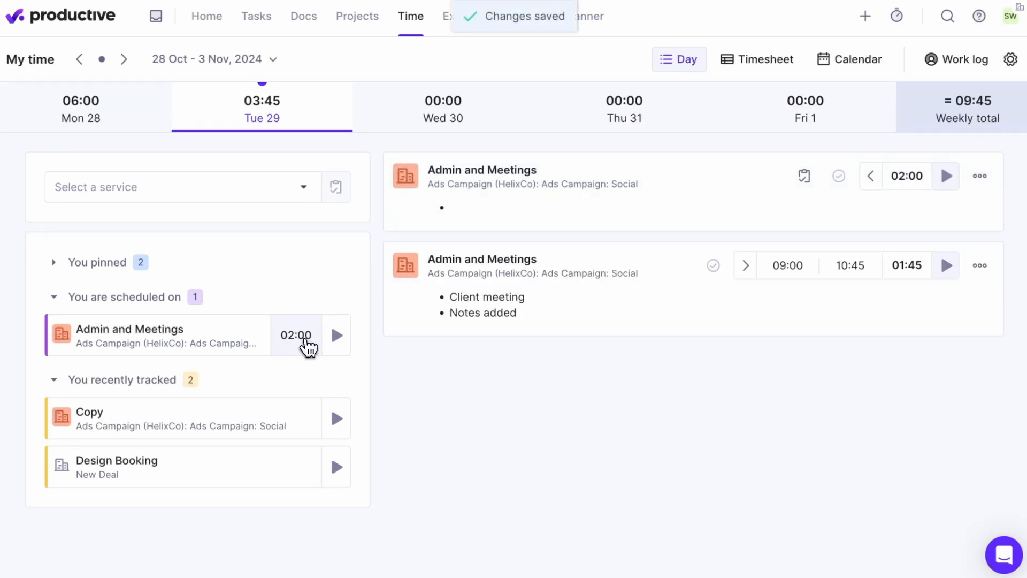
pyautogui.write('New me')
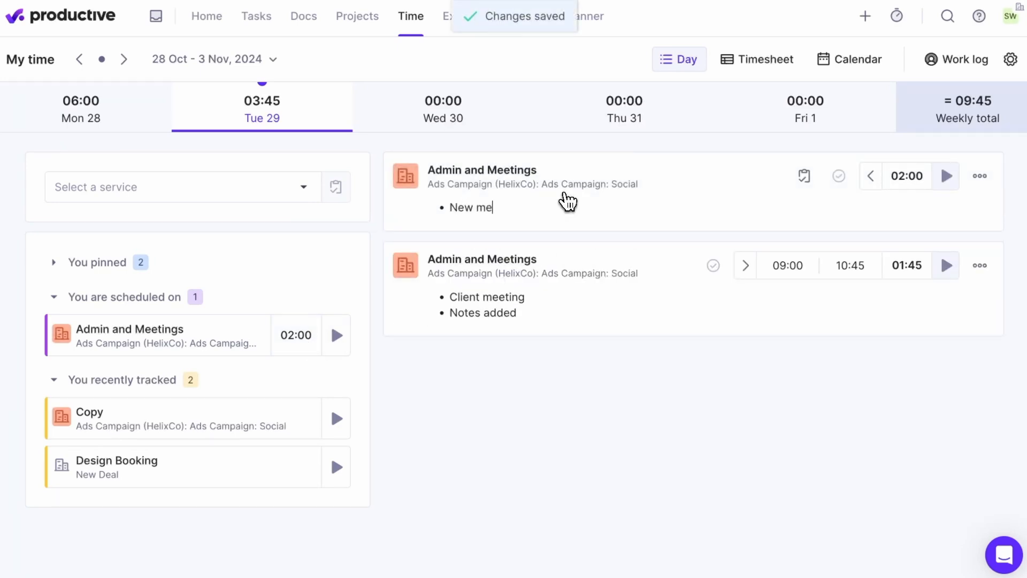
pyautogui.write('eting')
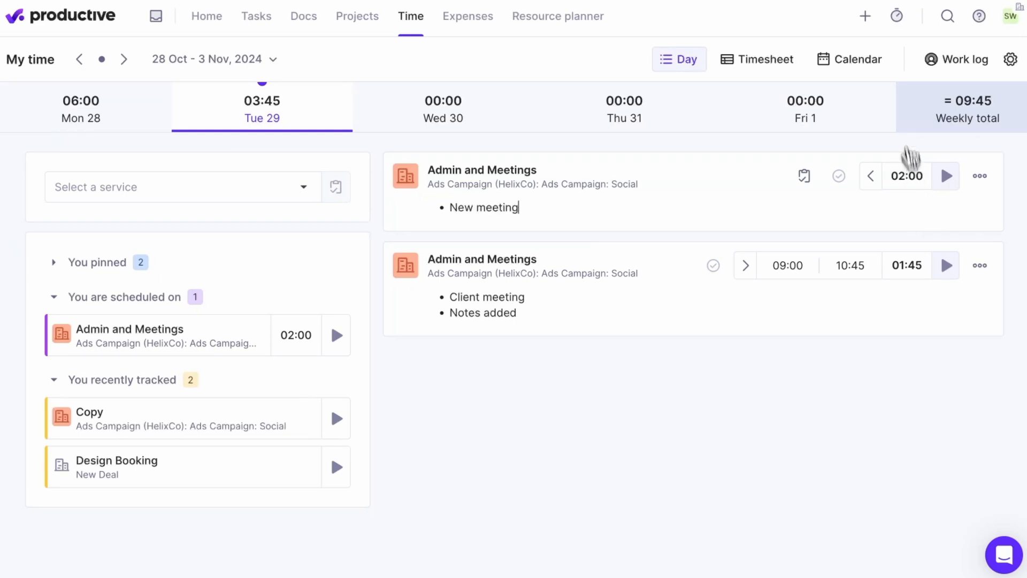
# Use the timer window to add an entry for the pinned Administrative work service, start its timer and close the window.
pyautogui.click(897, 17)
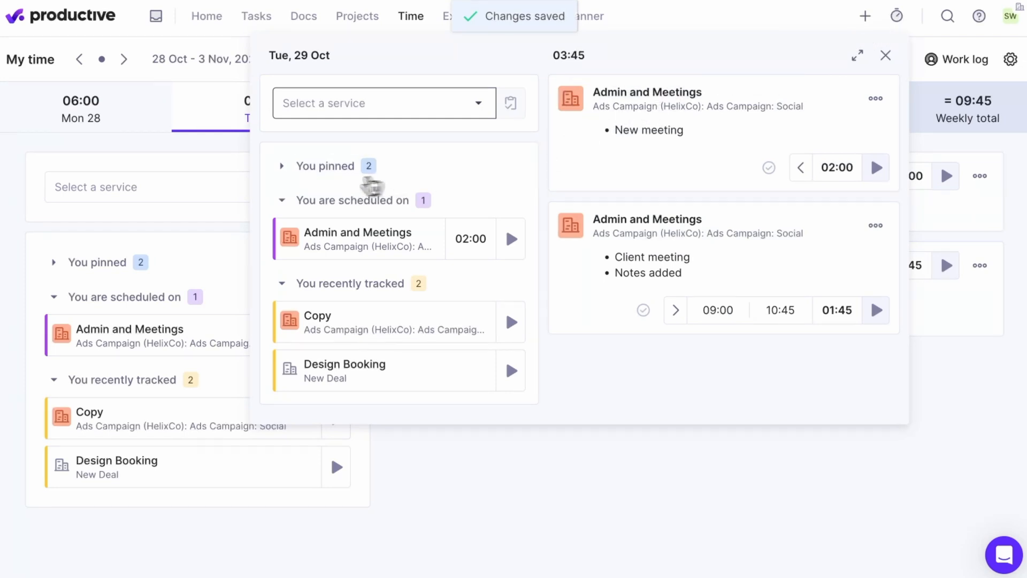
pyautogui.click(286, 171)
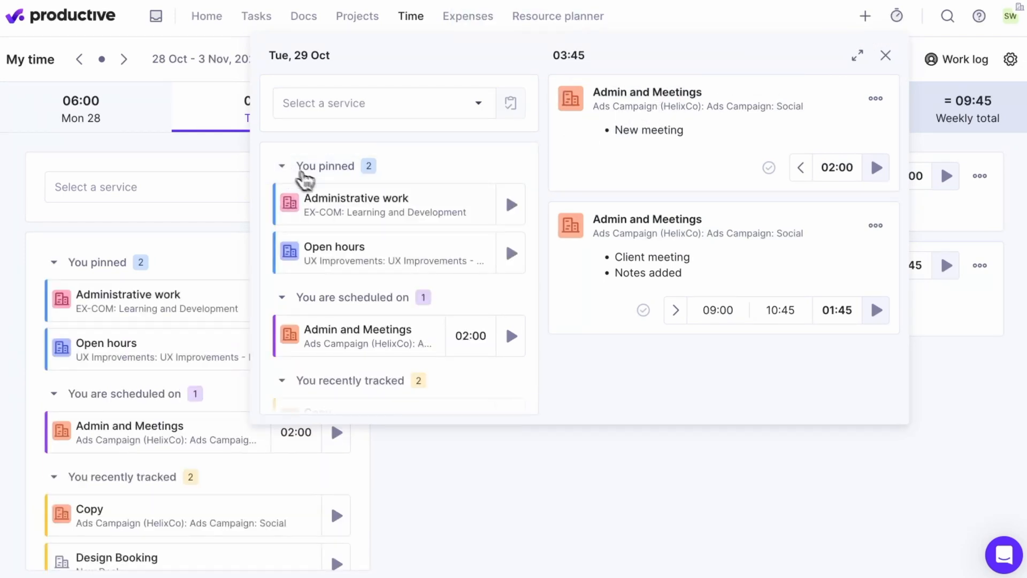
pyautogui.click(335, 211)
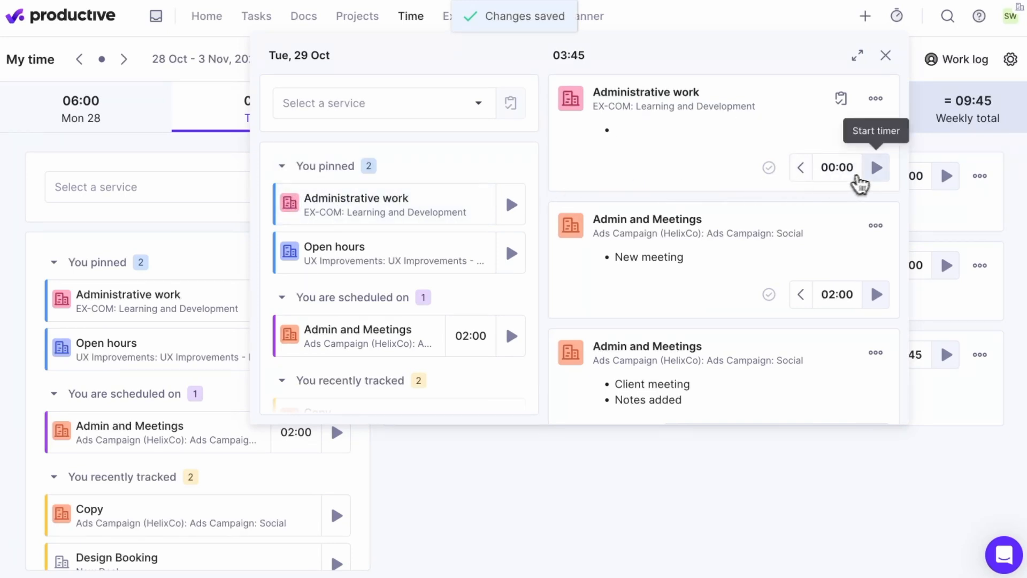
pyautogui.click(878, 176)
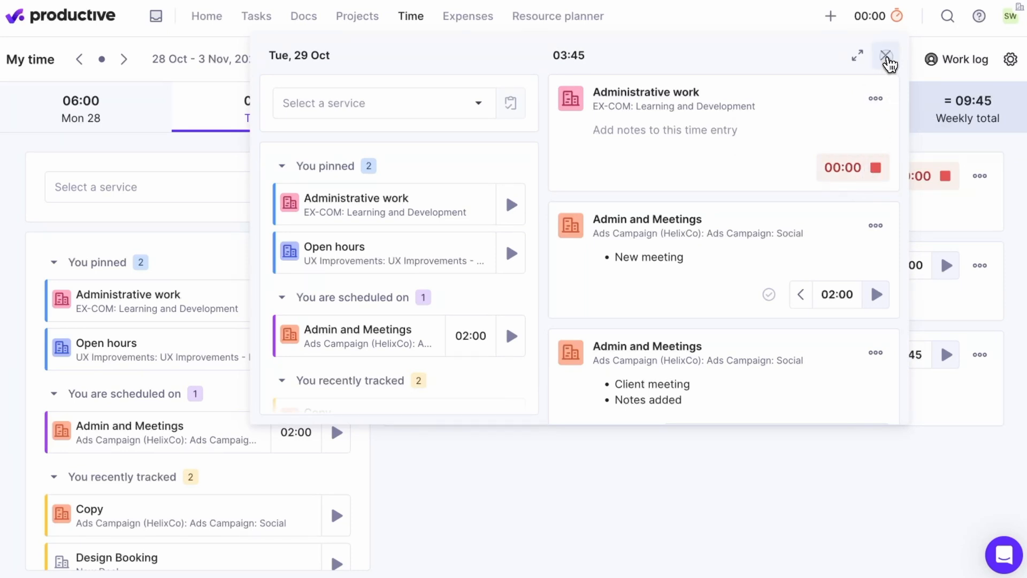
pyautogui.click(886, 56)
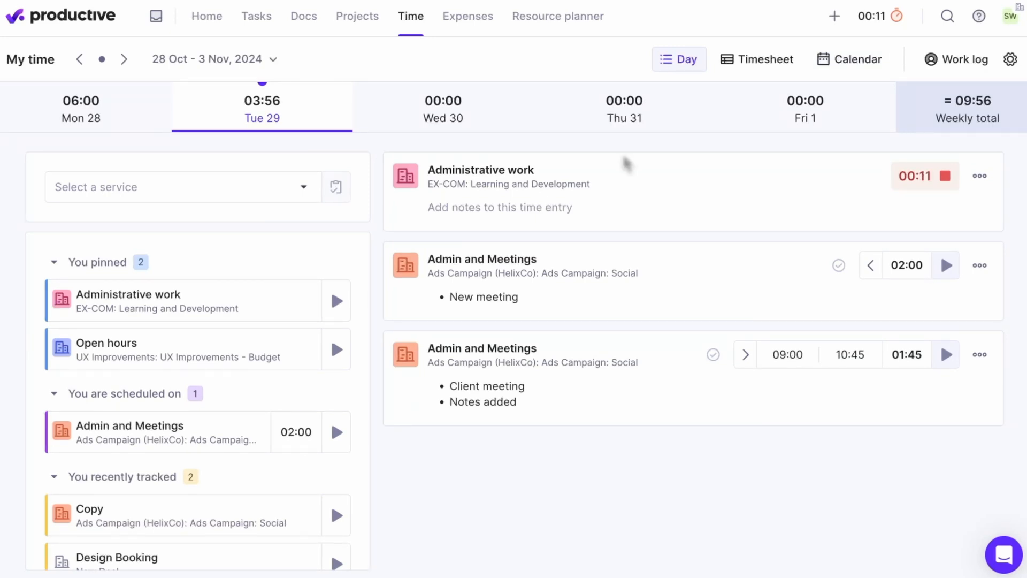
# Stop the running Administrative work timer and view the further options available for that time entry.
pyautogui.moveTo(921, 177)
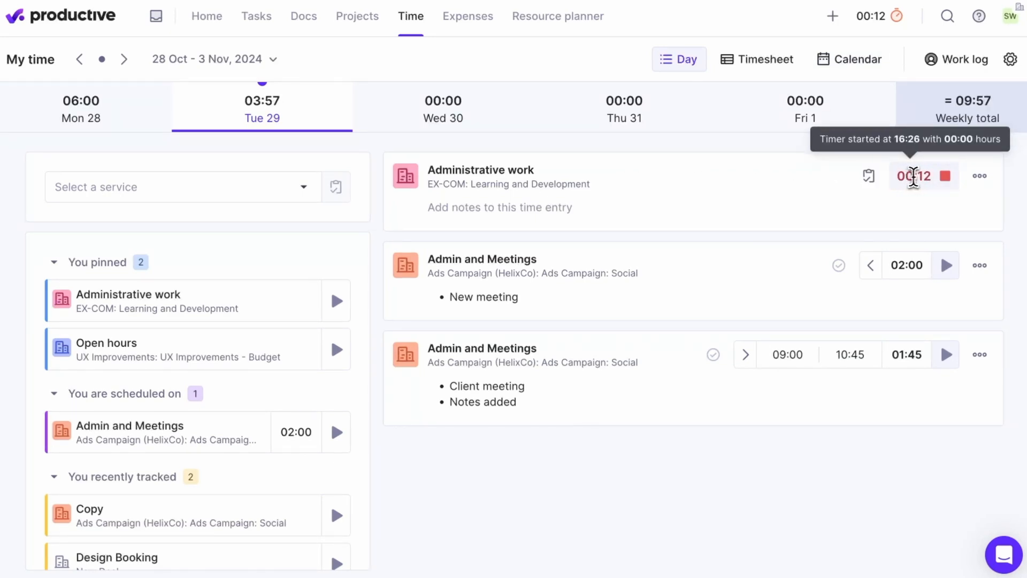
pyautogui.click(946, 177)
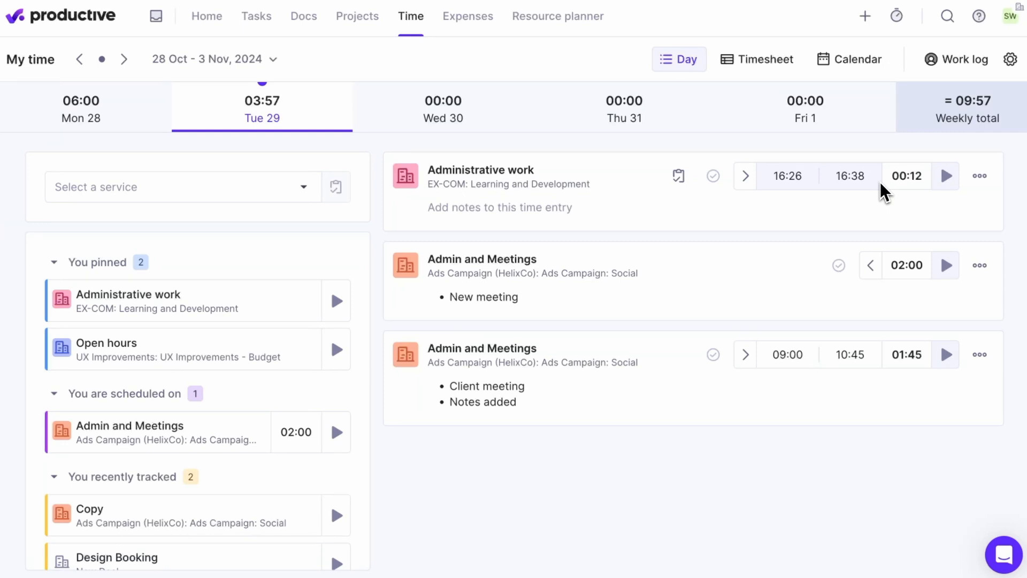
pyautogui.click(981, 177)
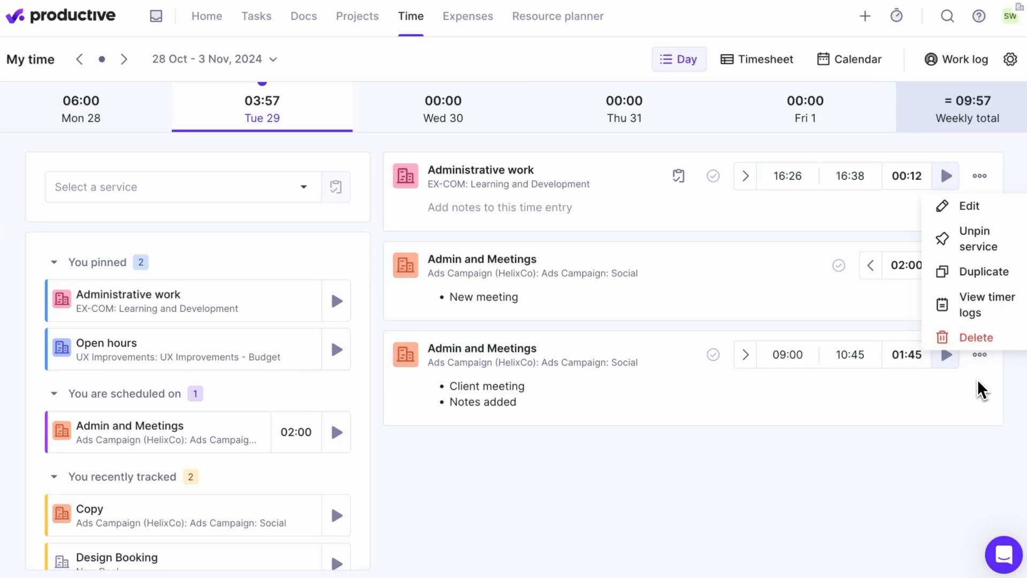
pyautogui.click(809, 236)
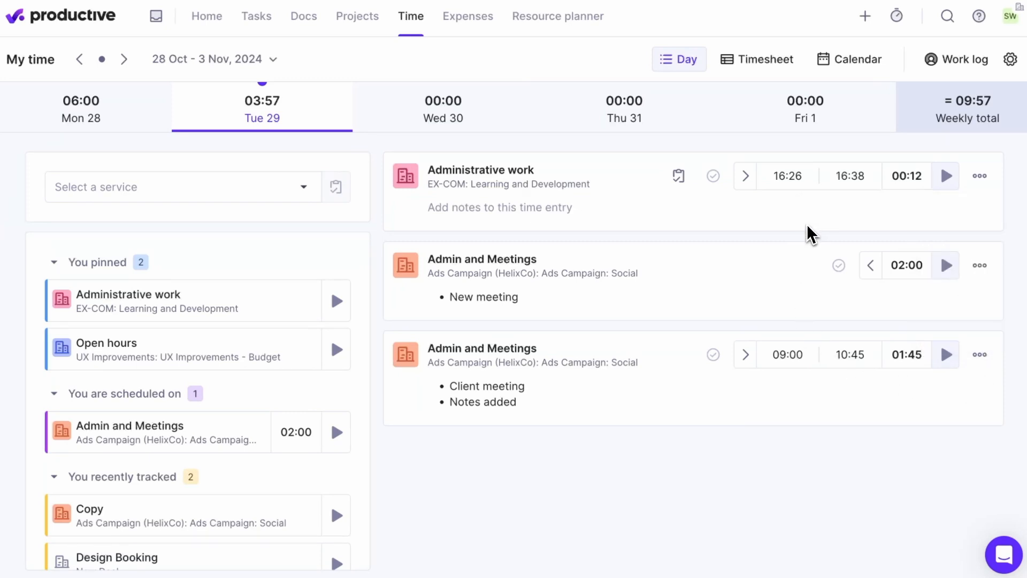
# Link the task #1 Meeting Notes from New list to Tuesday's Administrative work time entry.
pyautogui.click(680, 181)
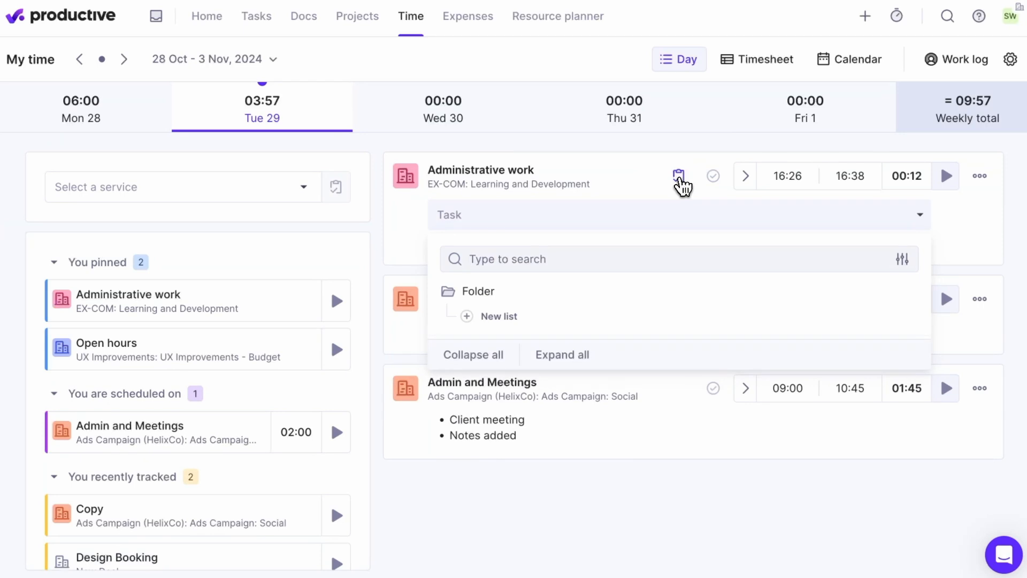
pyautogui.click(602, 320)
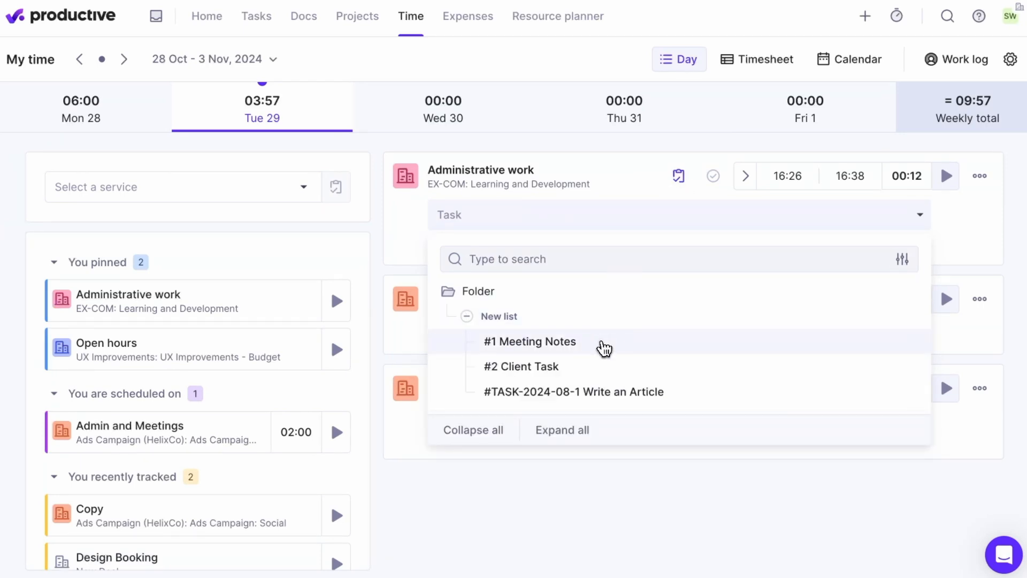
pyautogui.click(605, 345)
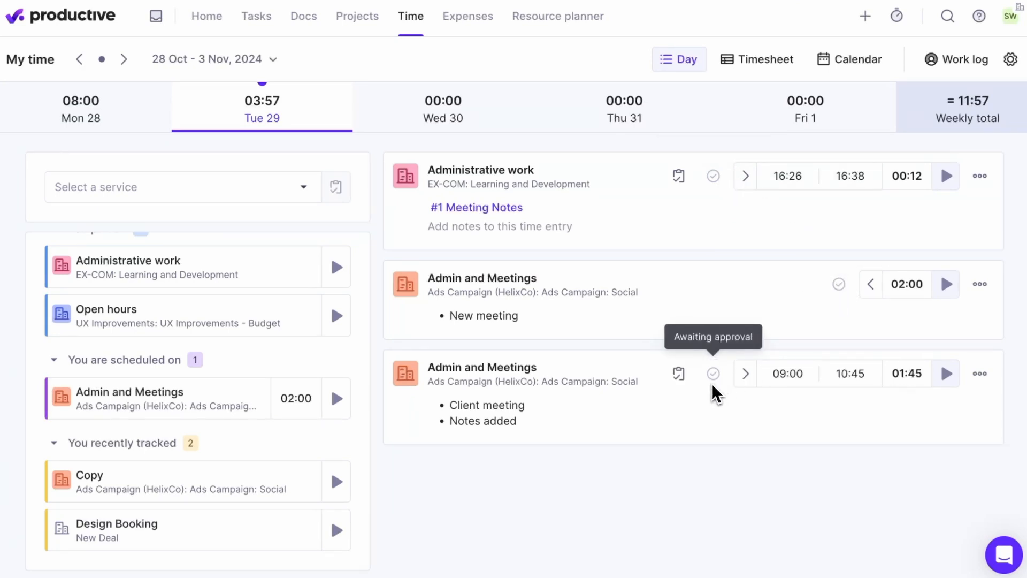
# Replace Monday 28's Design Booking note with a client and competitor research description covering design preferences, past projects and competitor portfolios, and save it.
pyautogui.click(96, 122)
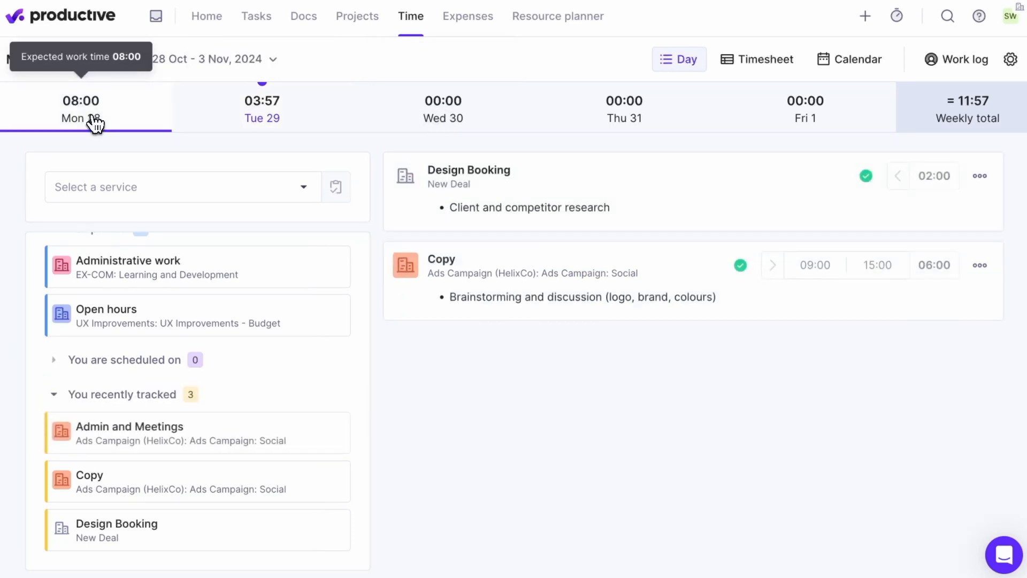
pyautogui.moveTo(868, 176)
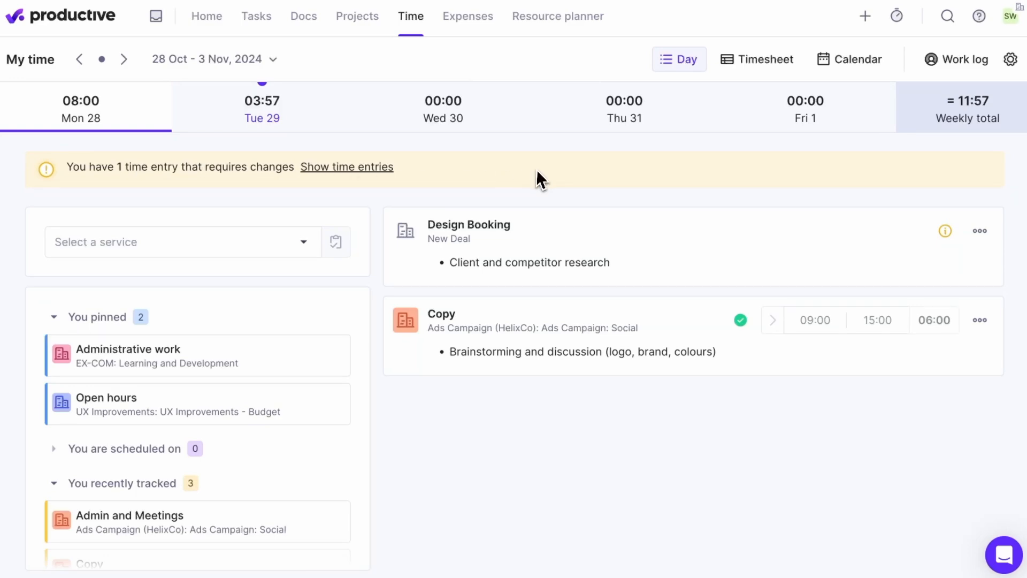
pyautogui.click(947, 231)
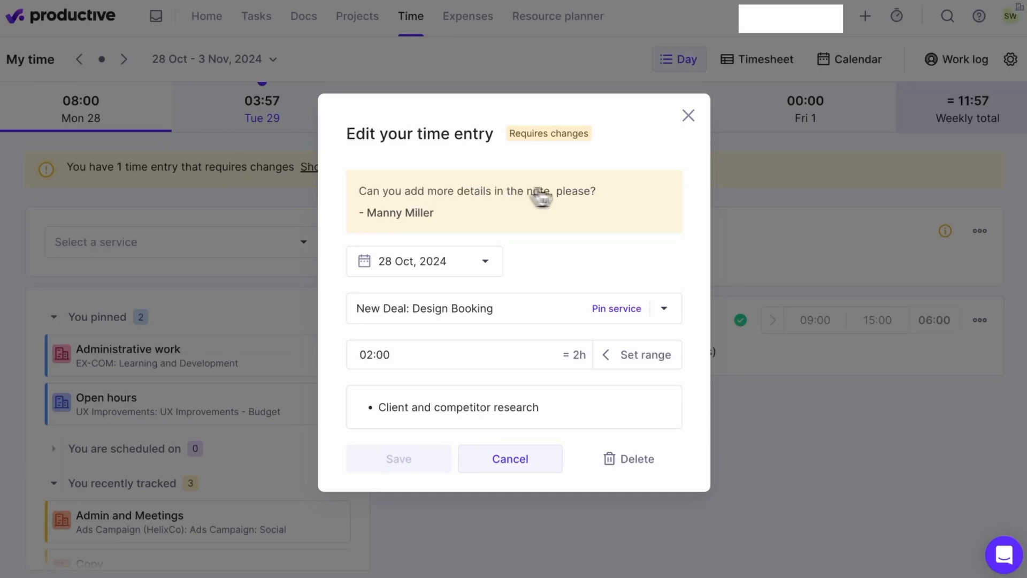
pyautogui.click(564, 411)
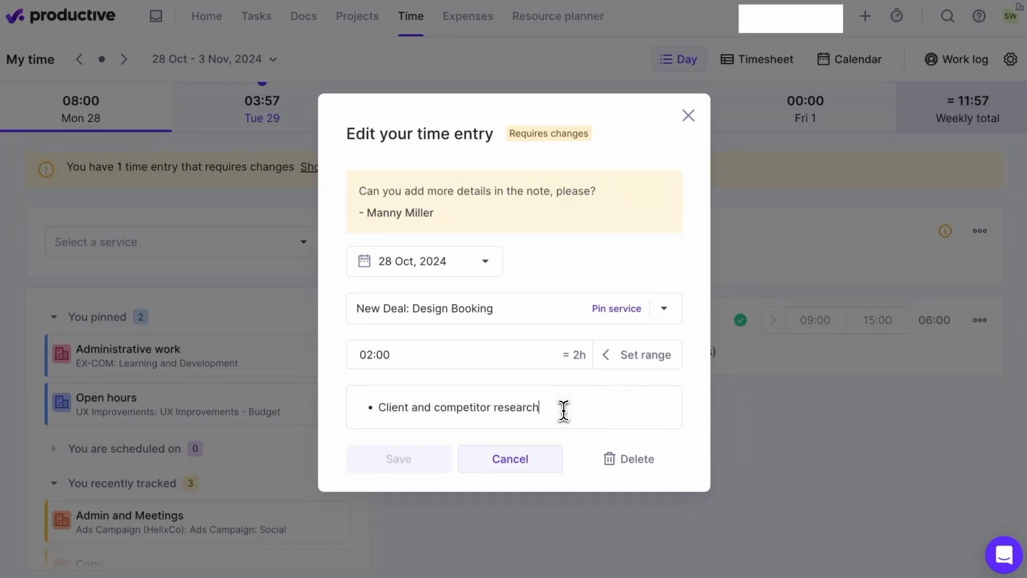
pyautogui.hotkey('ctrl', 'a')
pyautogui.press('BackSpace')
pyautogui.press('BackSpace')
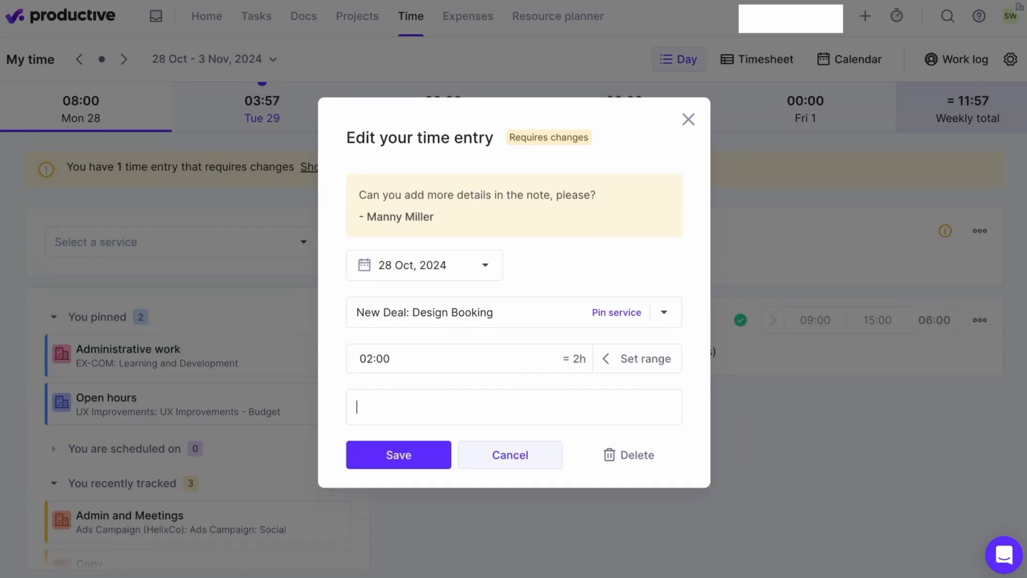
pyautogui.write('Client and competitor research:  Researched client’s design preferences, reviewed their past projects for style insights, and compared competitor portfolios to identify trends and unique selling points that could strengthen our proposal.')
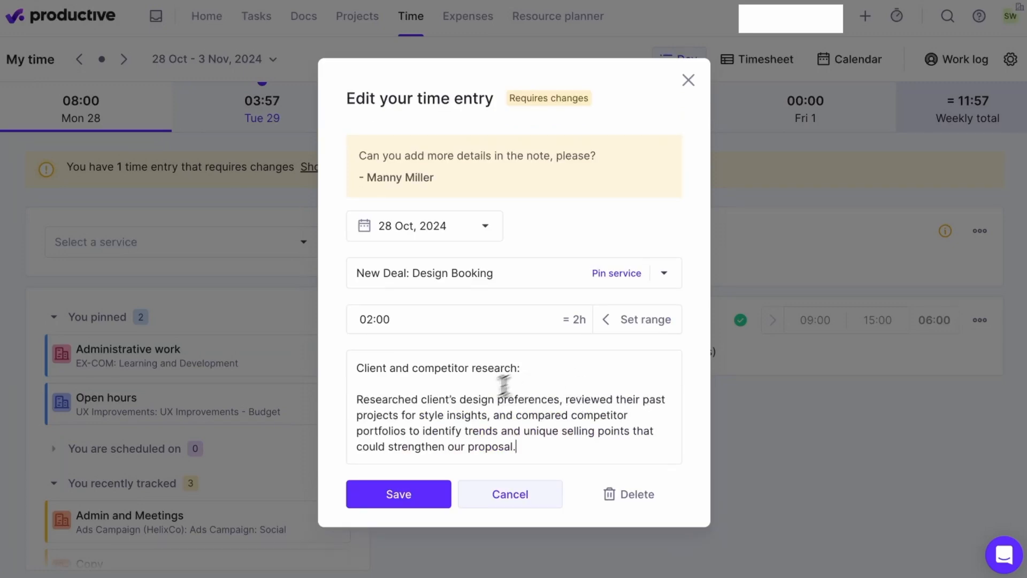
pyautogui.click(421, 488)
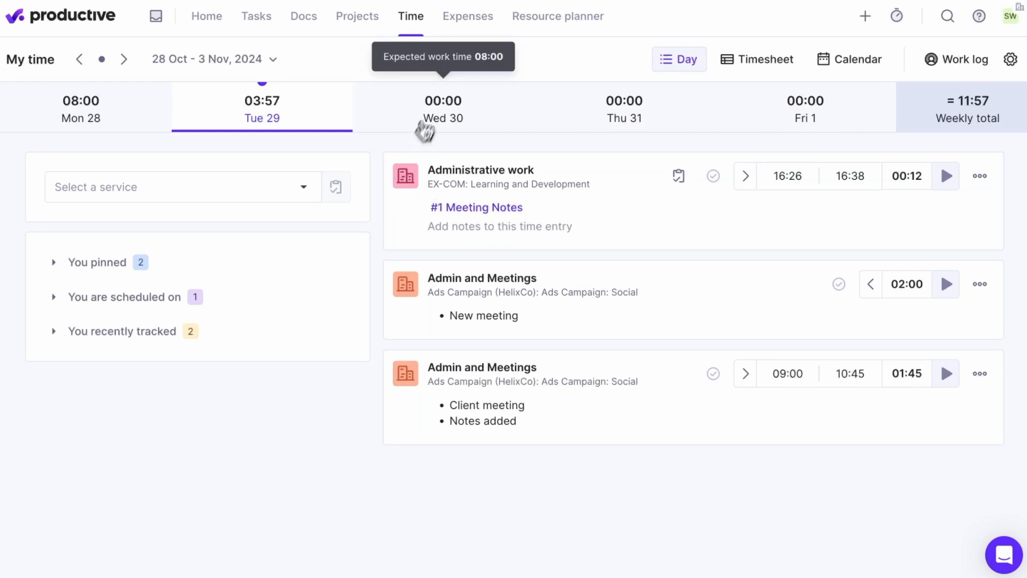
# Duplicate the tracked time from Tuesday 29 October to Wednesday 30 October.
pyautogui.click(455, 115)
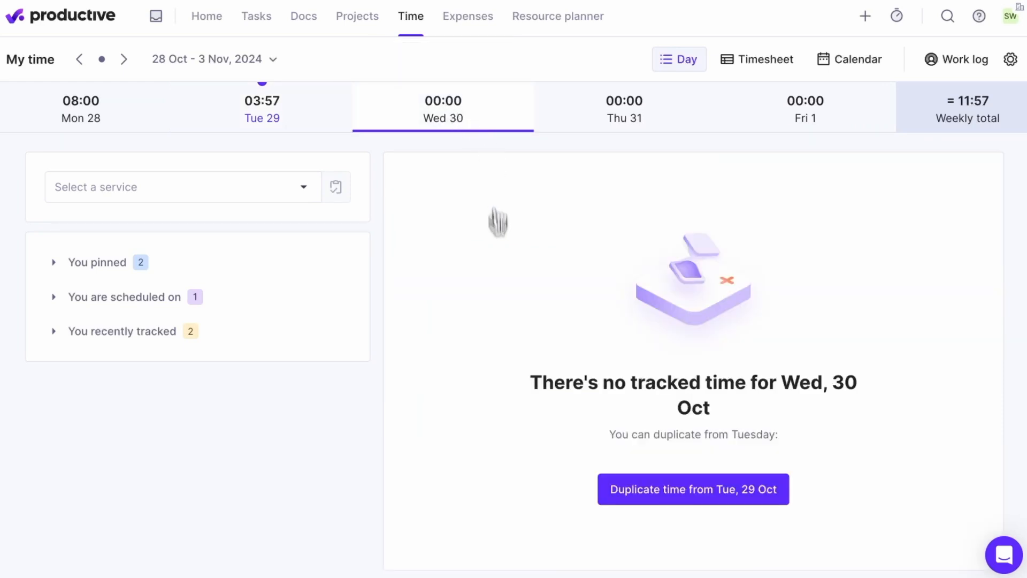
pyautogui.click(785, 499)
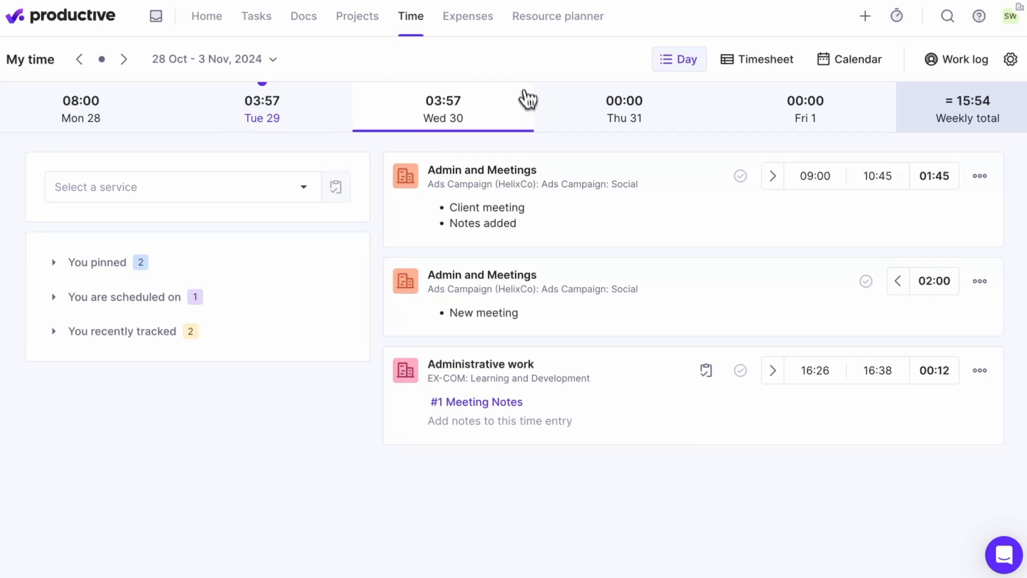
# Open the Newsletter Design task in the Ads Campaign (HelixCo) project and show its time tracking section.
pyautogui.moveTo(359, 39)
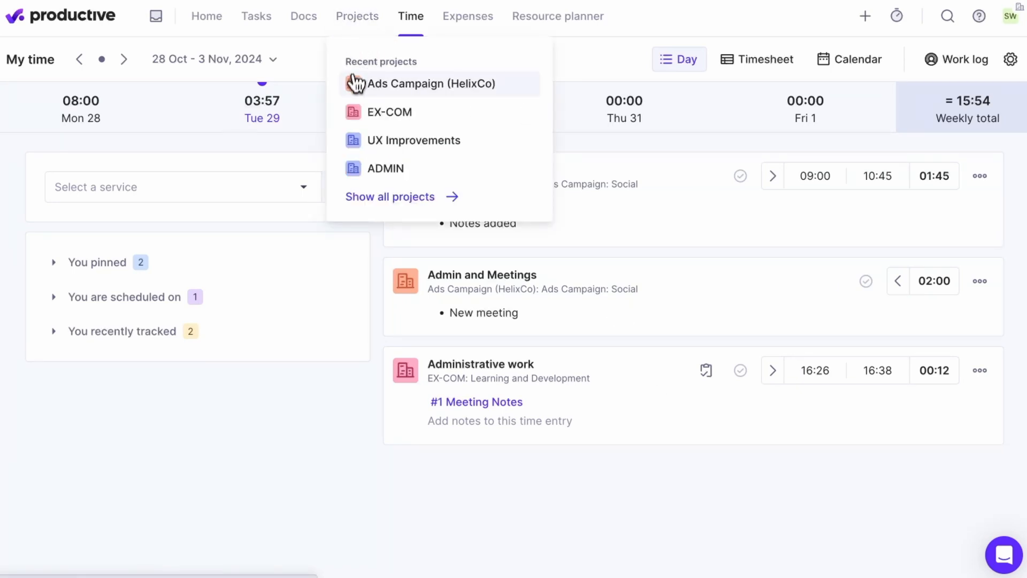
pyautogui.click(445, 88)
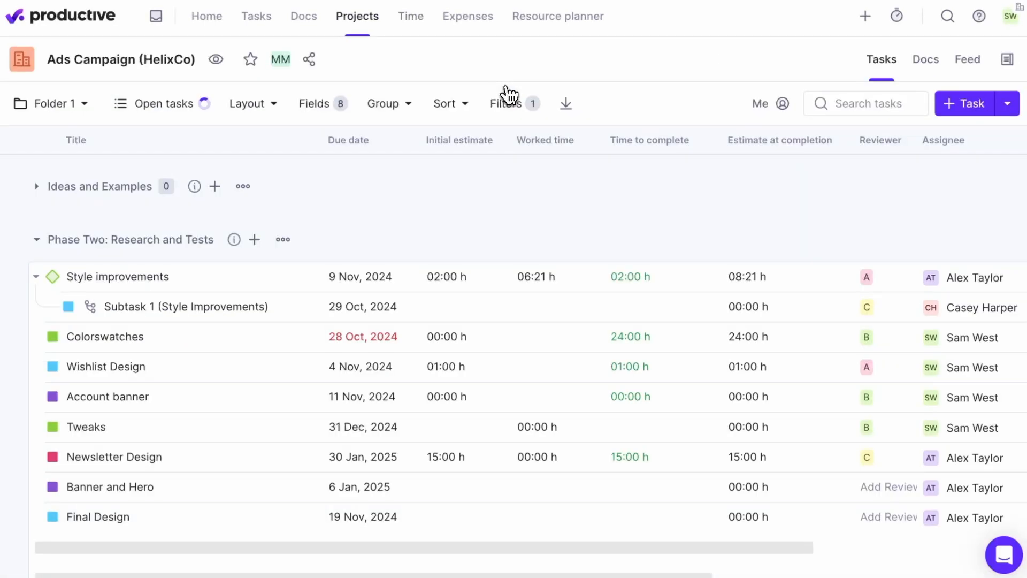
pyautogui.click(150, 461)
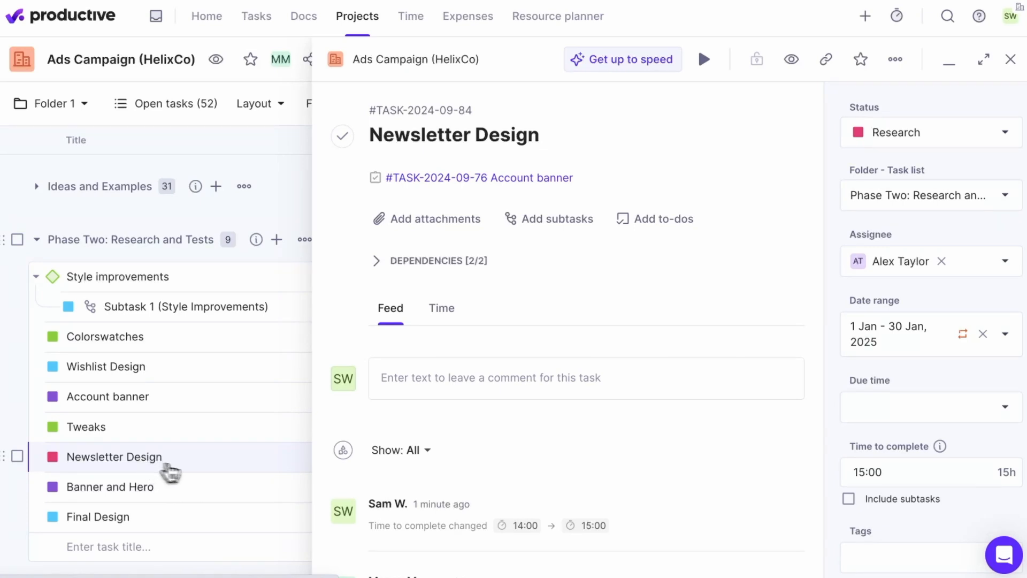
pyautogui.click(448, 310)
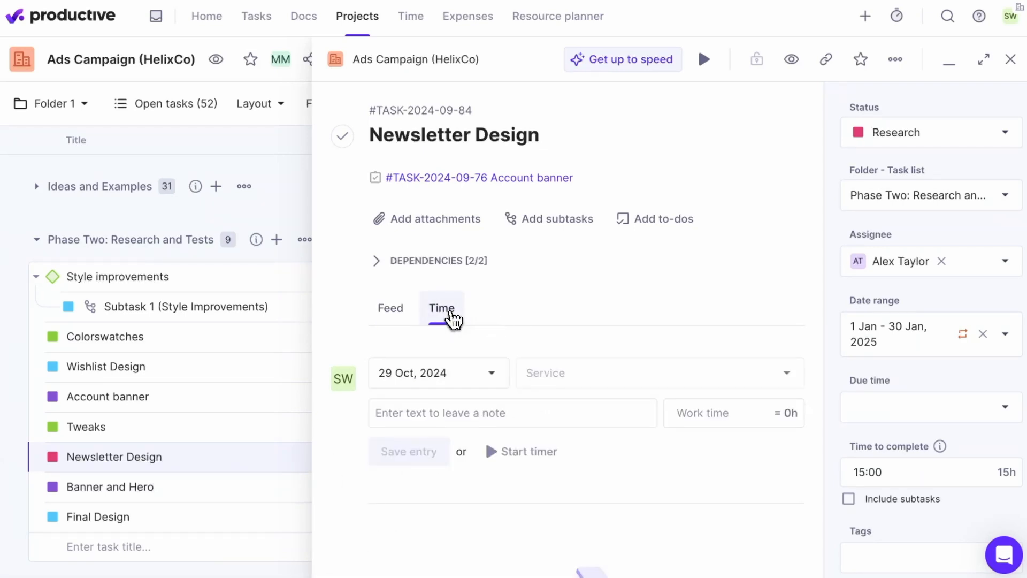
# Save a 1h time entry on the task for Research and Development's Admin and Meetings service with the note bullet "Team meeting".
pyautogui.click(663, 373)
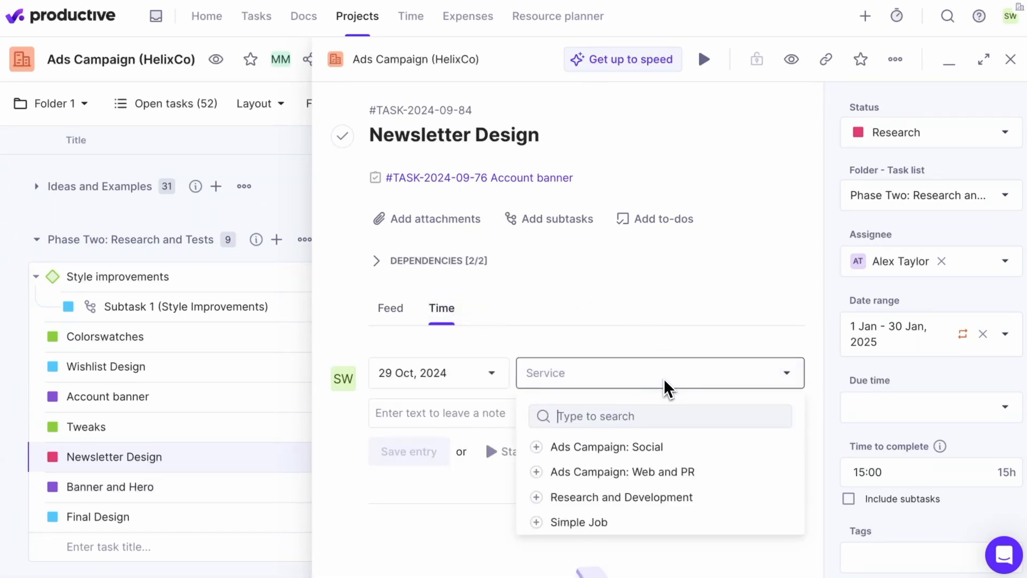
pyautogui.click(673, 493)
pyautogui.click(685, 517)
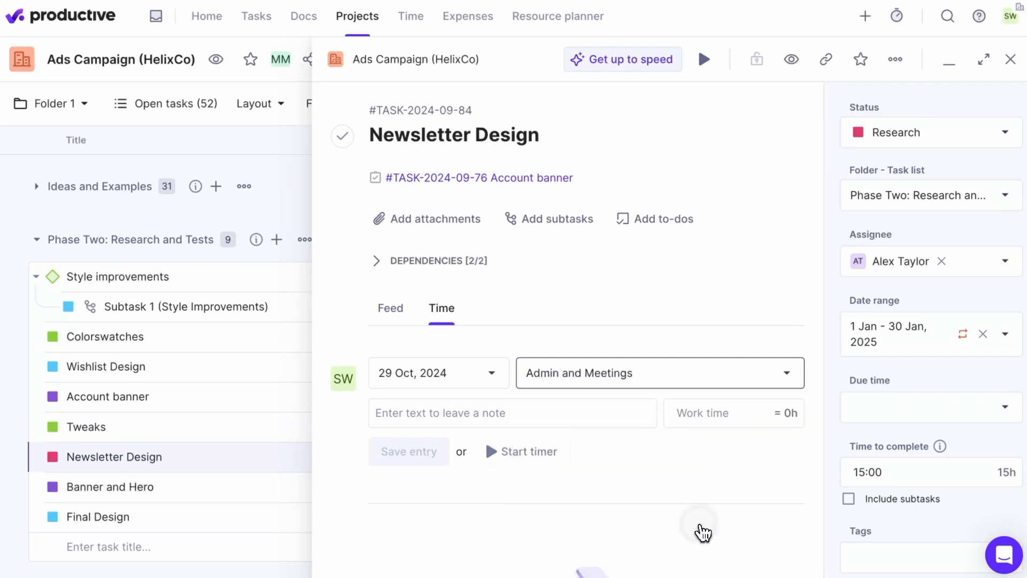
pyautogui.click(472, 419)
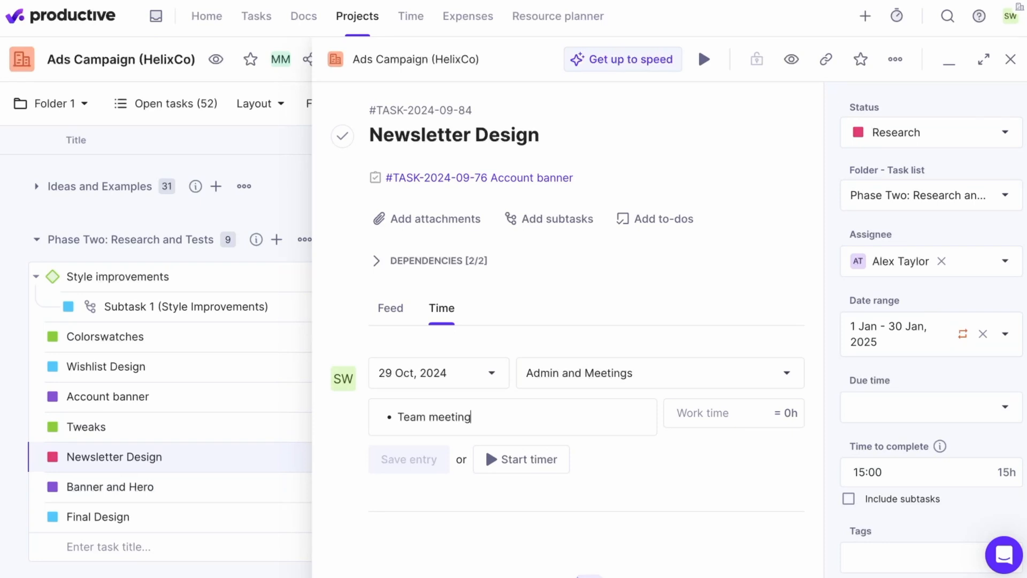
pyautogui.click(695, 409)
pyautogui.write('1h')
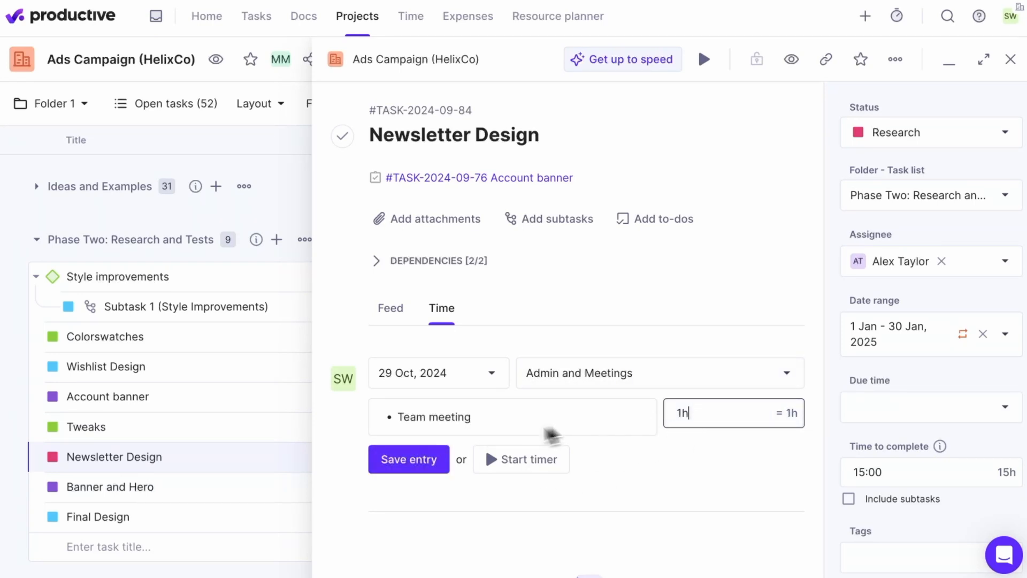
pyautogui.click(435, 467)
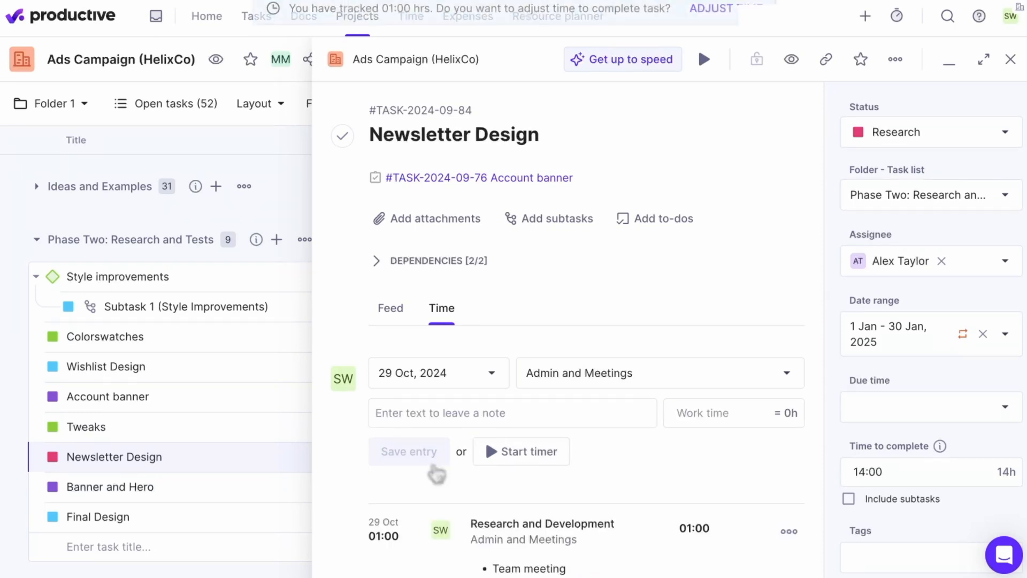
pyautogui.scroll(-4, 669, 503)
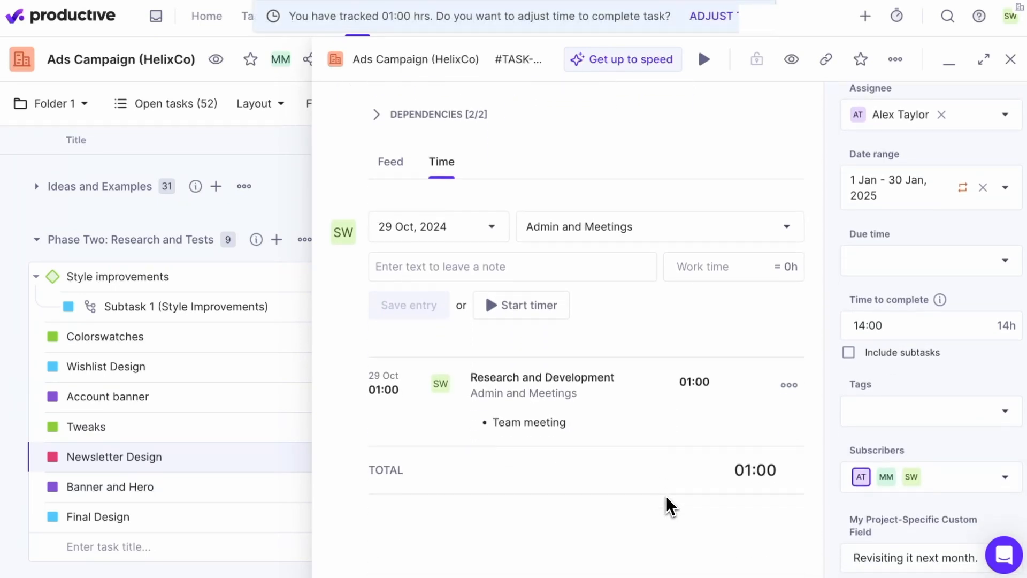